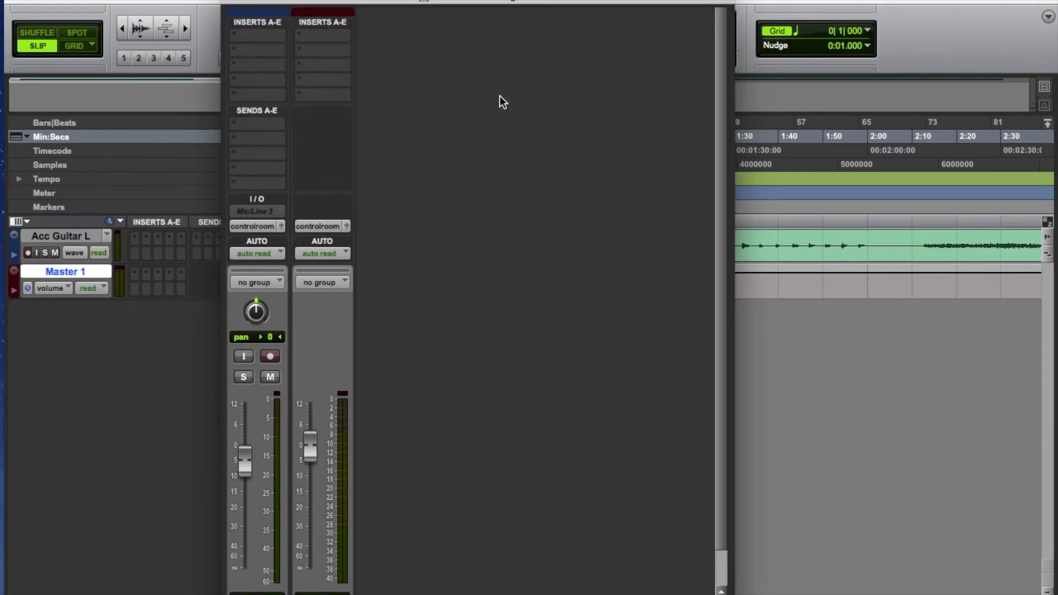
Step: Insert EQ3 7-Band on Acc Guitar L, boosting HF to 10.2 dB at 4.51 kHz and LMF to 8.1 dB at 1000 Hz during playback
drag(547, 46, 521, 33)
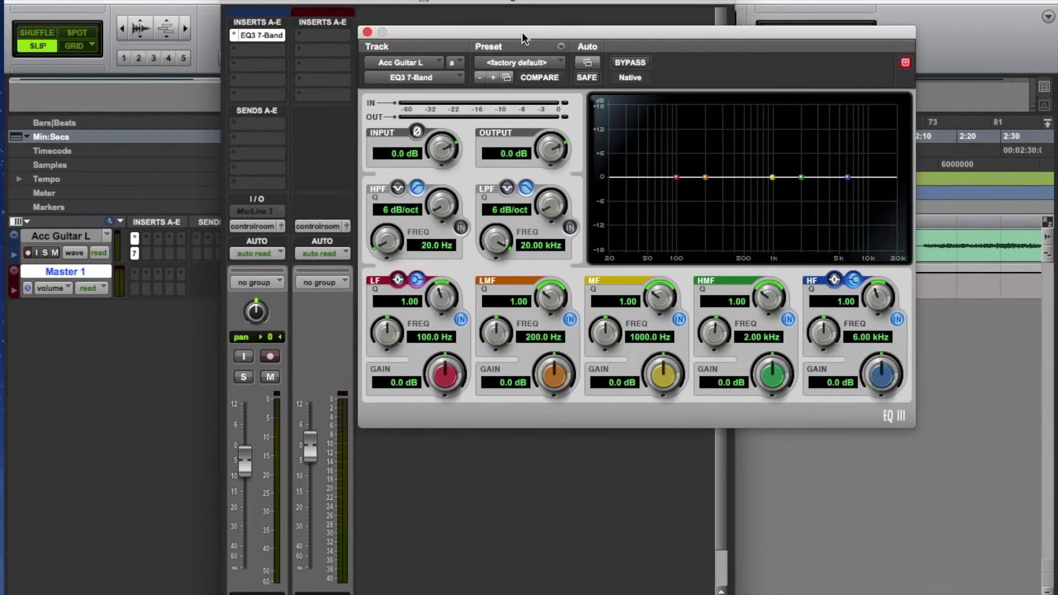
drag(846, 177, 837, 154)
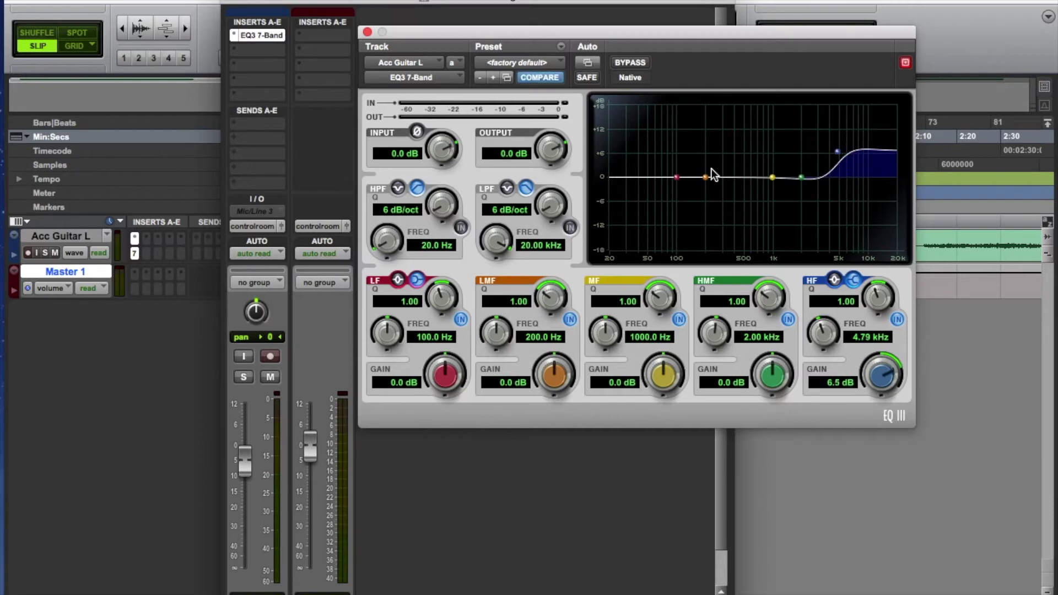
drag(710, 177, 708, 159)
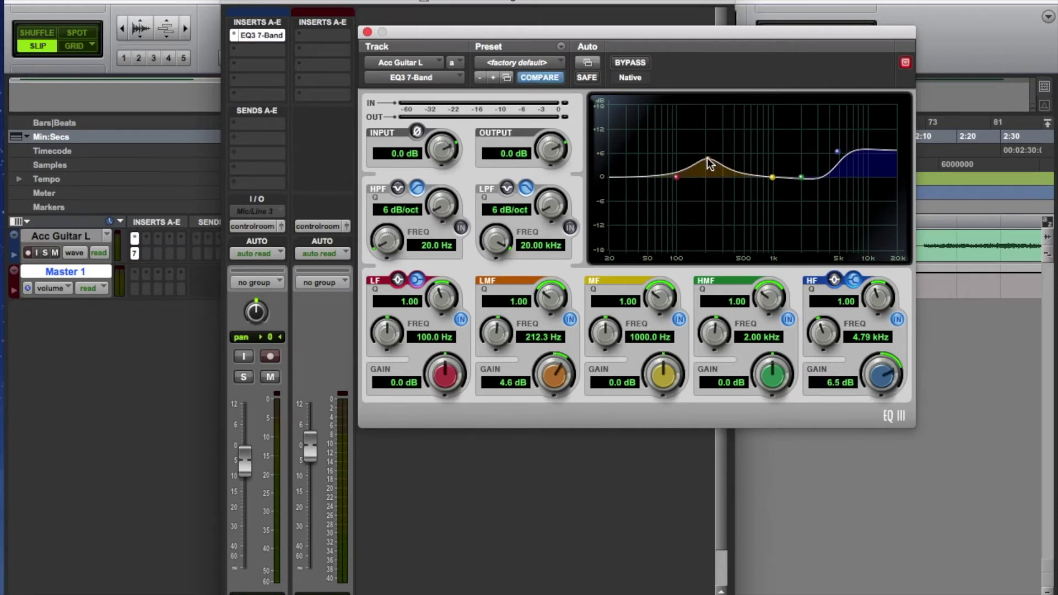
key(space)
mouse_move(835, 150)
mouse_down()
mouse_move(817, 141)
mouse_move(839, 155)
mouse_move(834, 134)
mouse_up()
drag(707, 159, 775, 149)
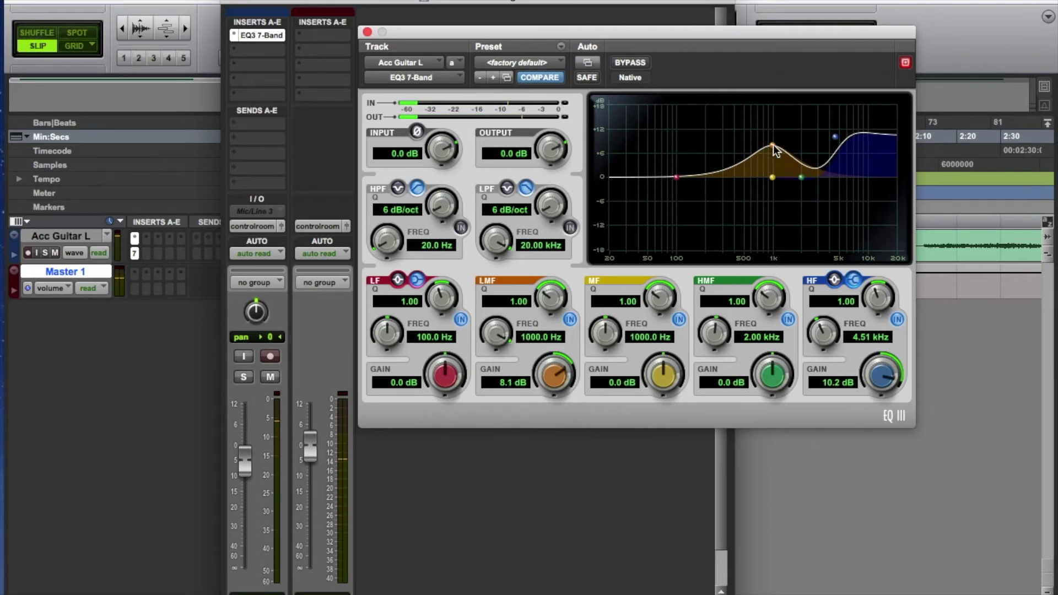
Step: Compare the guitar's sound with and without the EQ by toggling its bypass during playback, finishing with the EQ active
click(628, 62)
click(627, 61)
click(641, 63)
key(space)
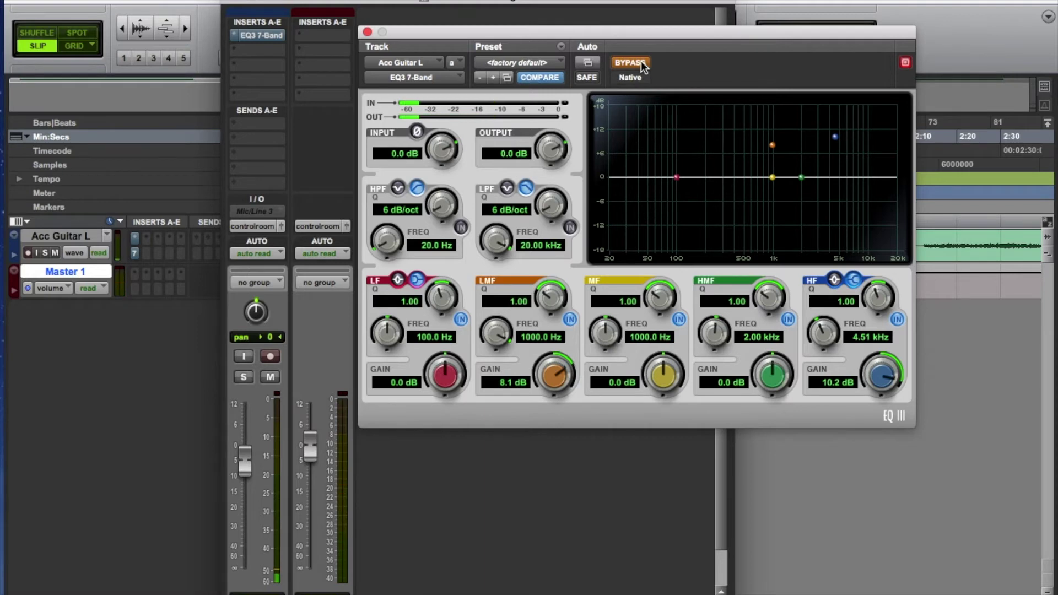
click(641, 63)
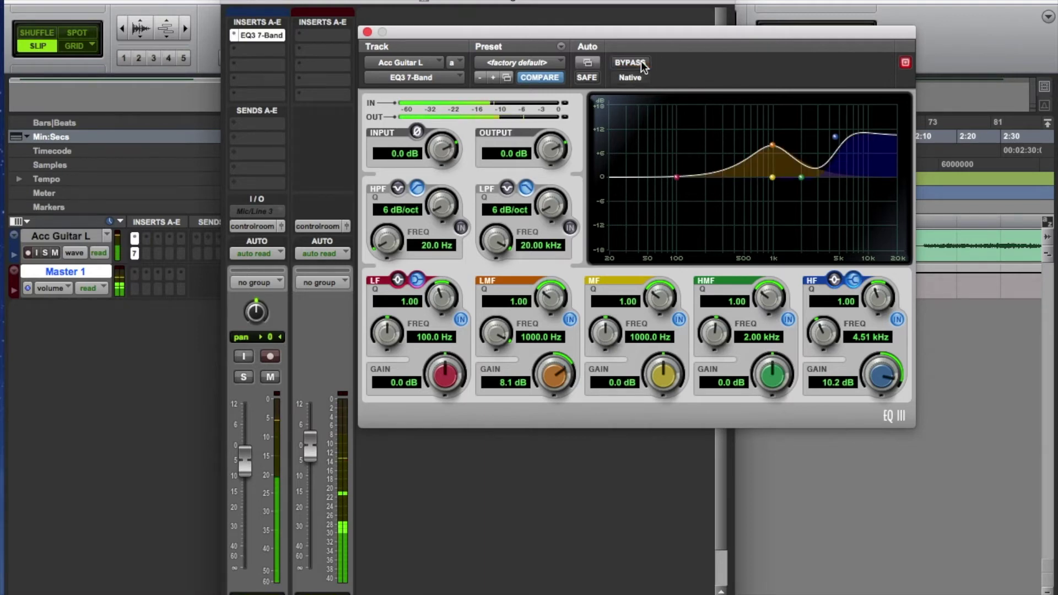
click(641, 63)
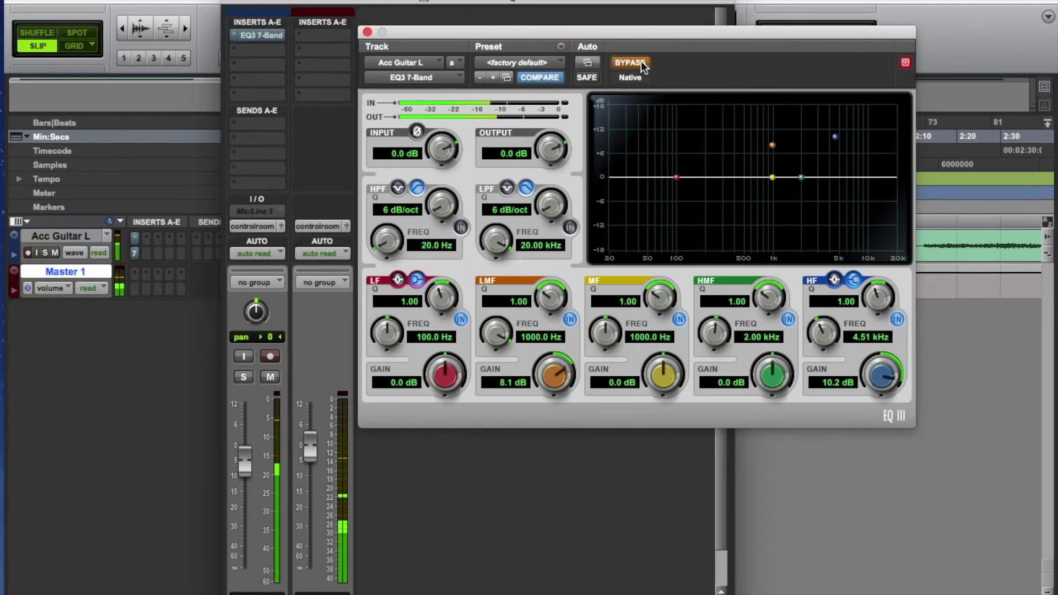
click(641, 63)
click(641, 62)
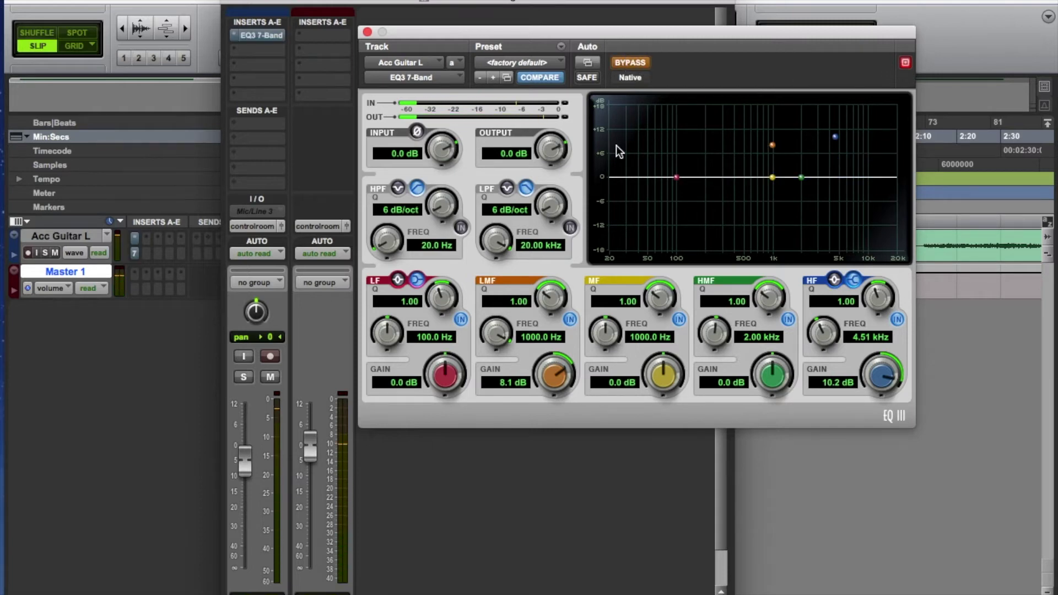
click(629, 60)
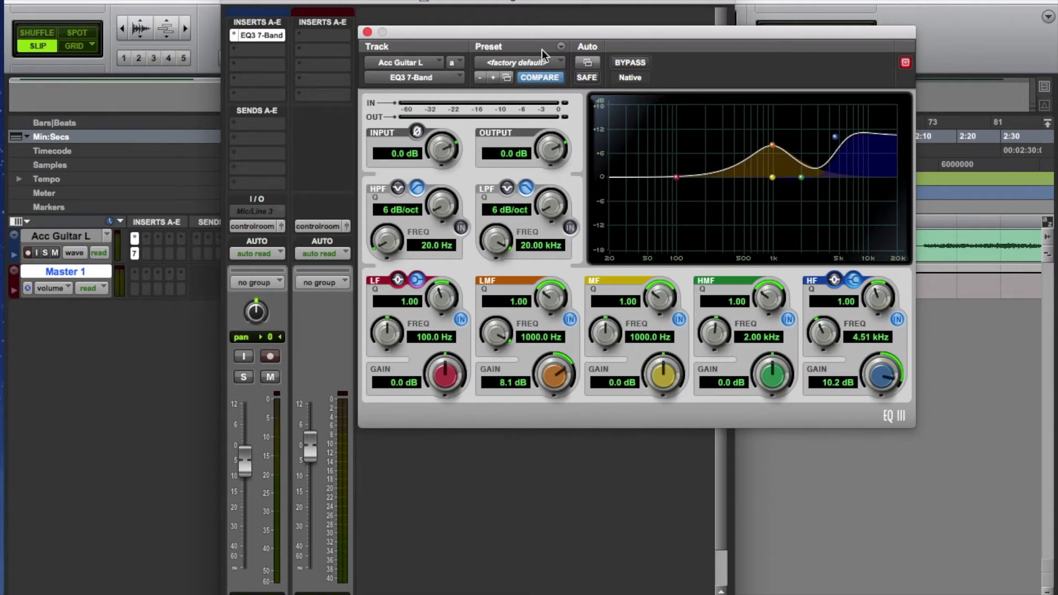
Step: Save the EQ settings as a preset named with the owner's first name plus "Horrible EQ for Guitar" and close the plug-in window
click(562, 46)
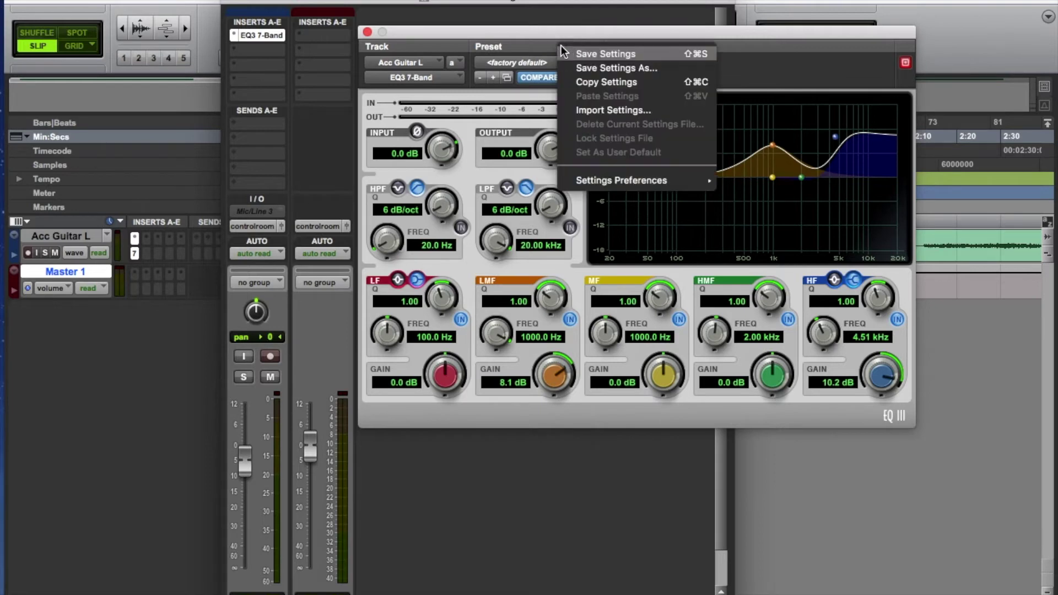
click(584, 67)
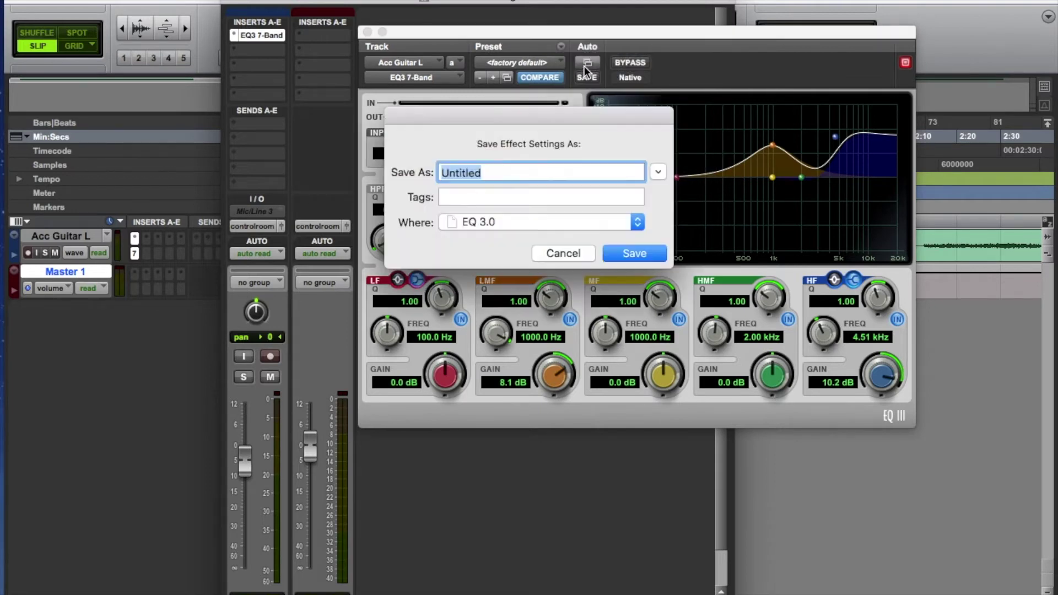
text(lains Horrib)
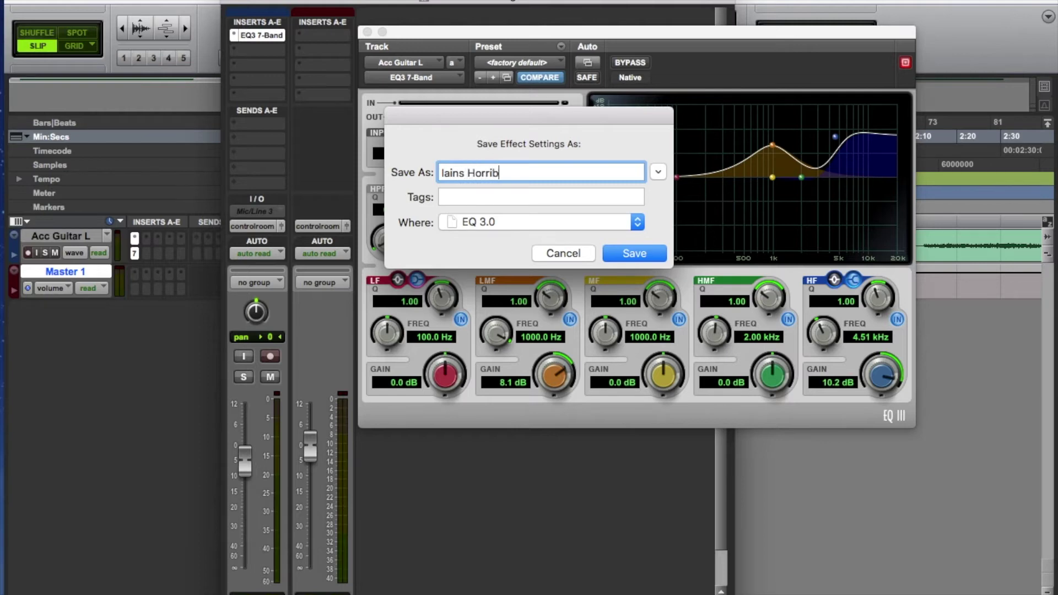
text(le EQ for Guitar)
click(617, 253)
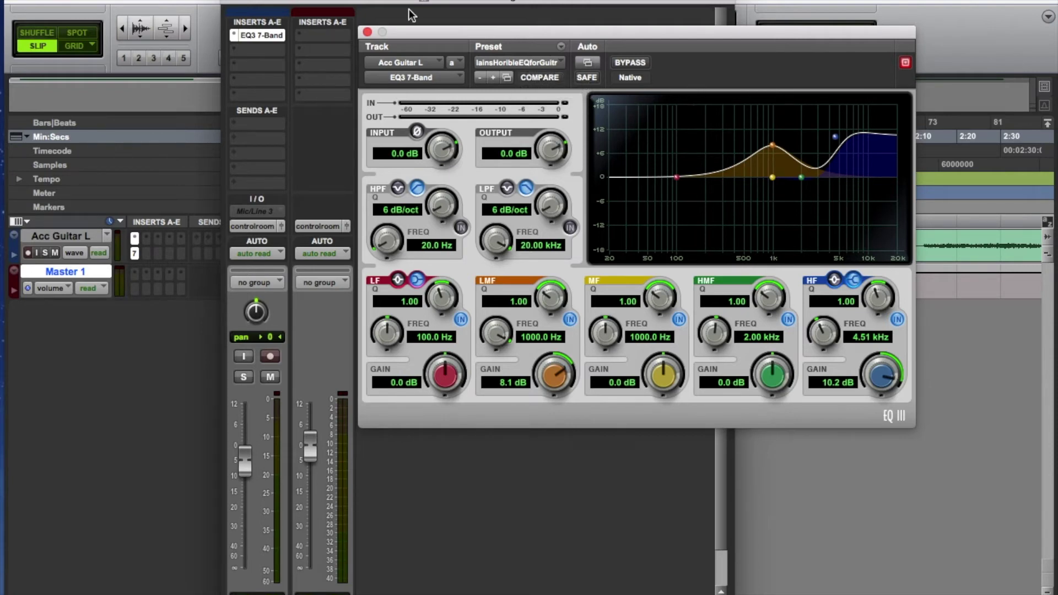
click(368, 32)
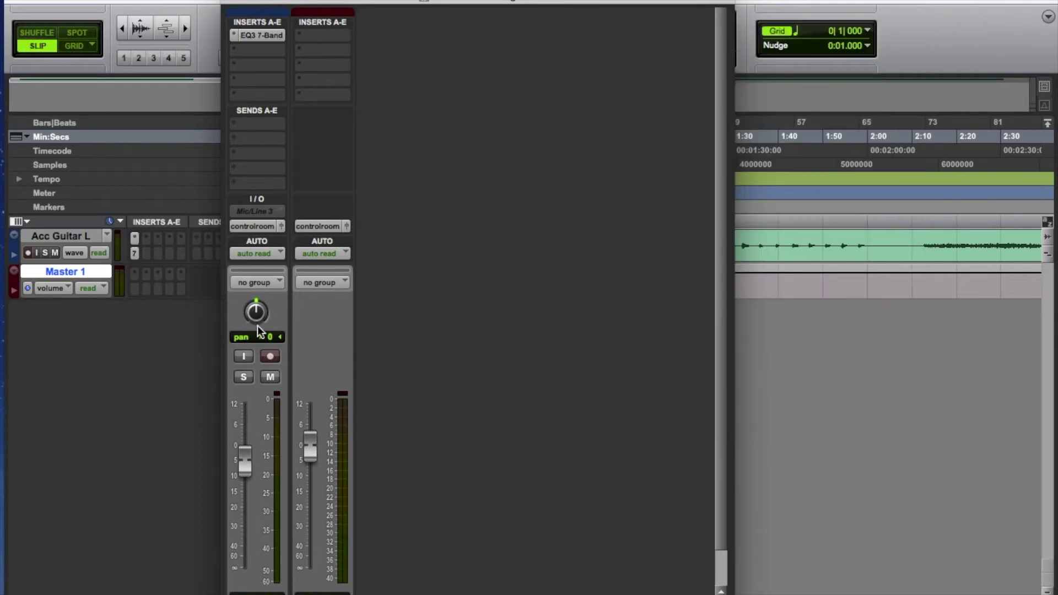
Step: Show the Acc Guitar R track in the session, unmute it, and return to the mixer
click(36, 583)
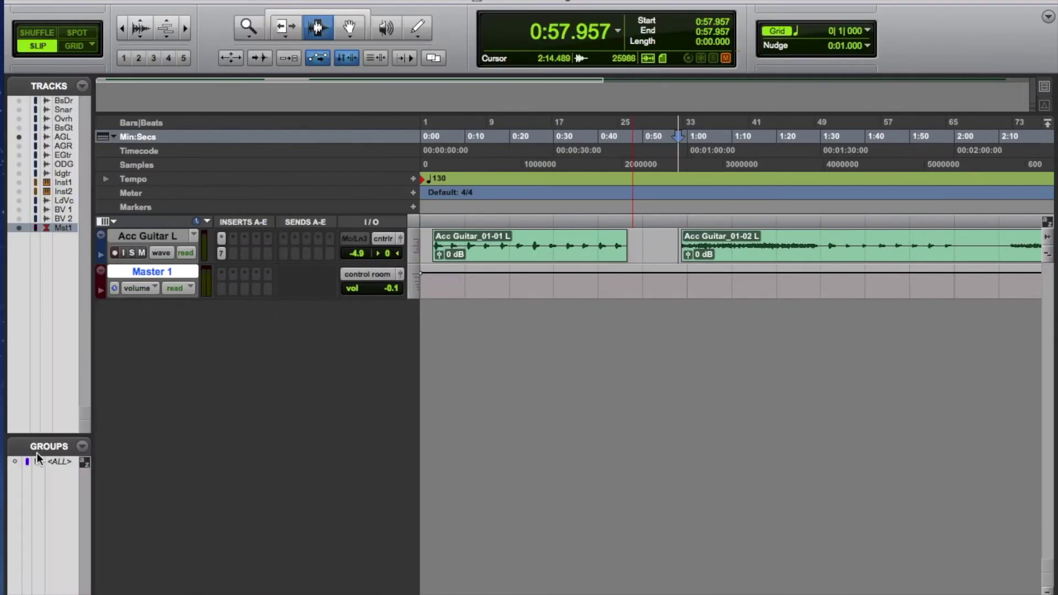
click(18, 145)
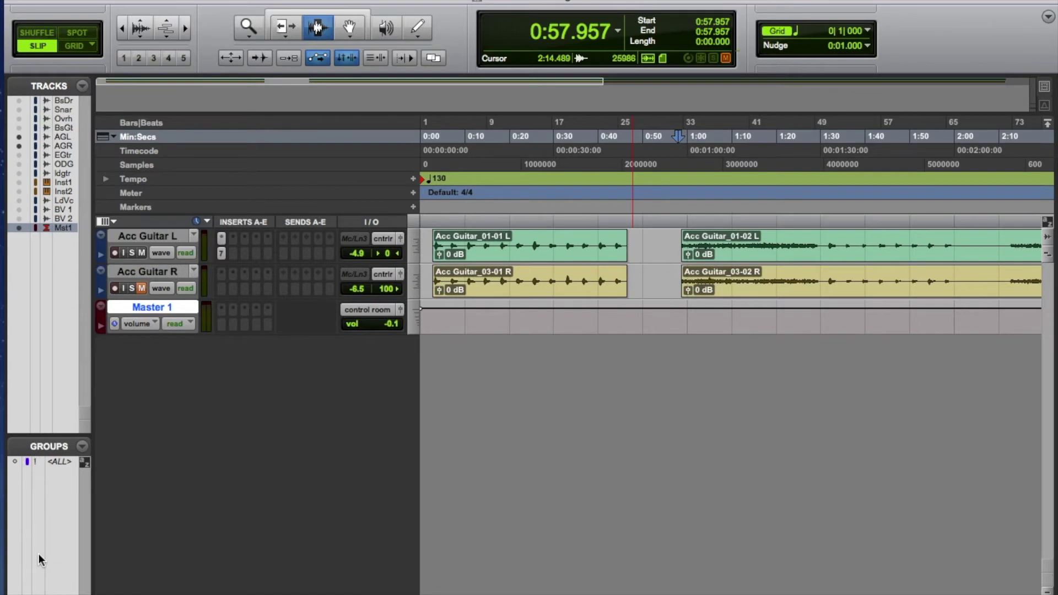
click(78, 575)
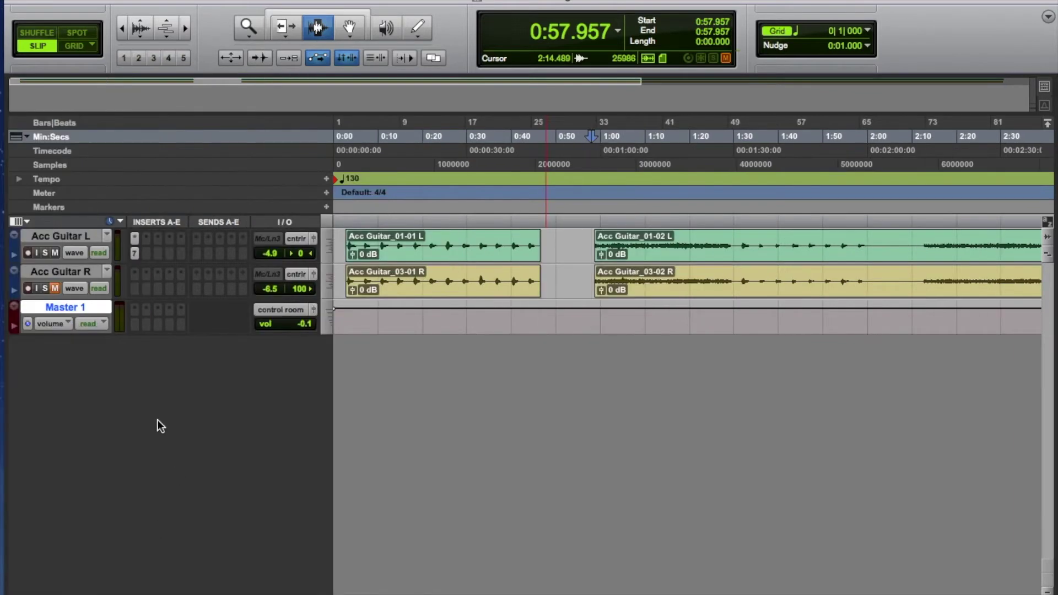
click(54, 289)
key(super+equal)
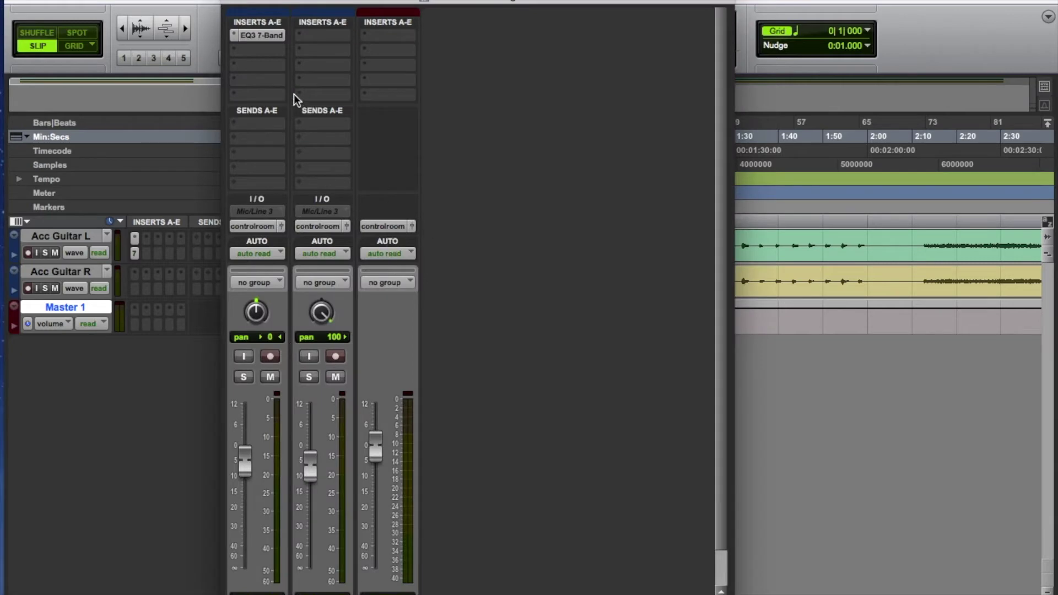
Step: Copy the EQ3 7-Band insert from Acc Guitar L to Acc Guitar R and open the copy
click(263, 35)
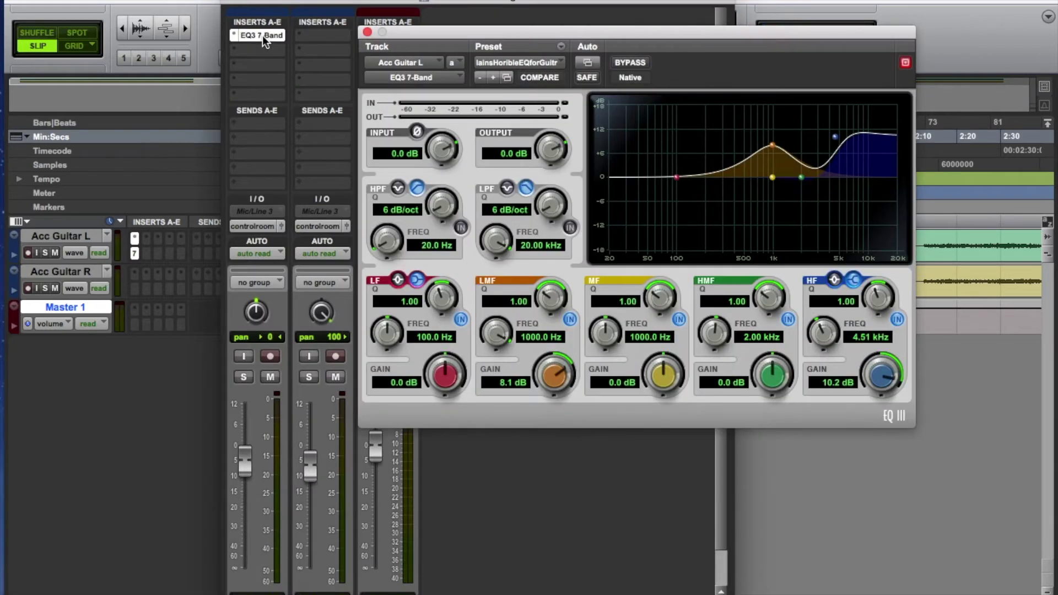
drag(419, 31, 555, 36)
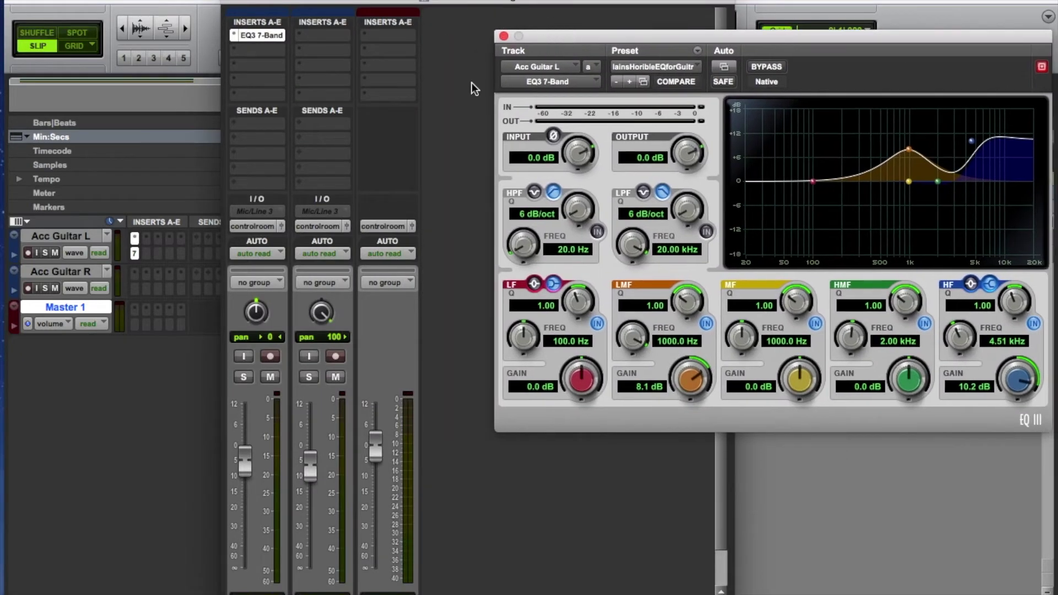
click(504, 38)
click(270, 44)
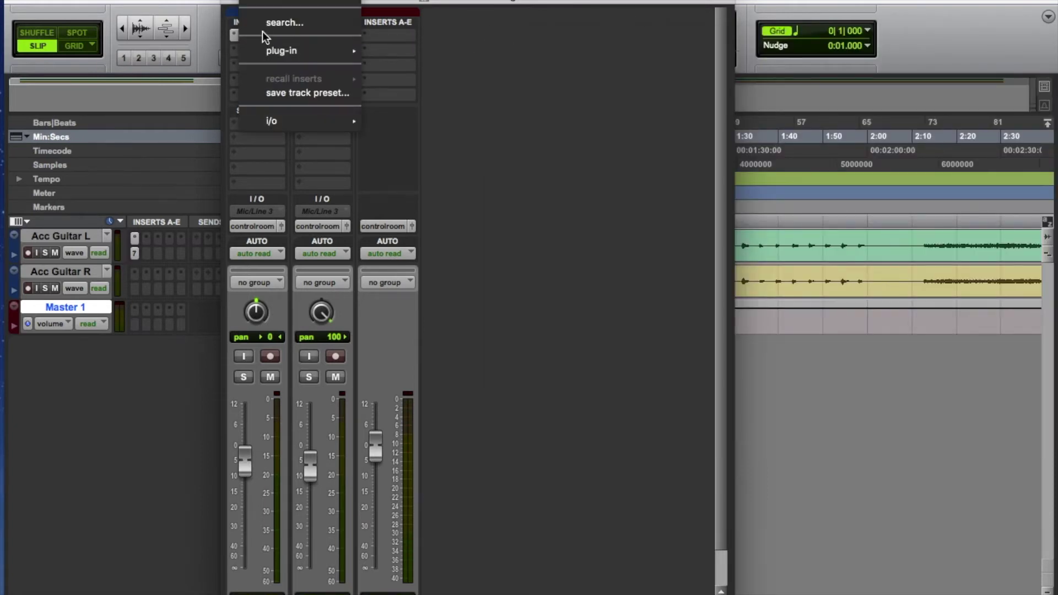
click(533, 71)
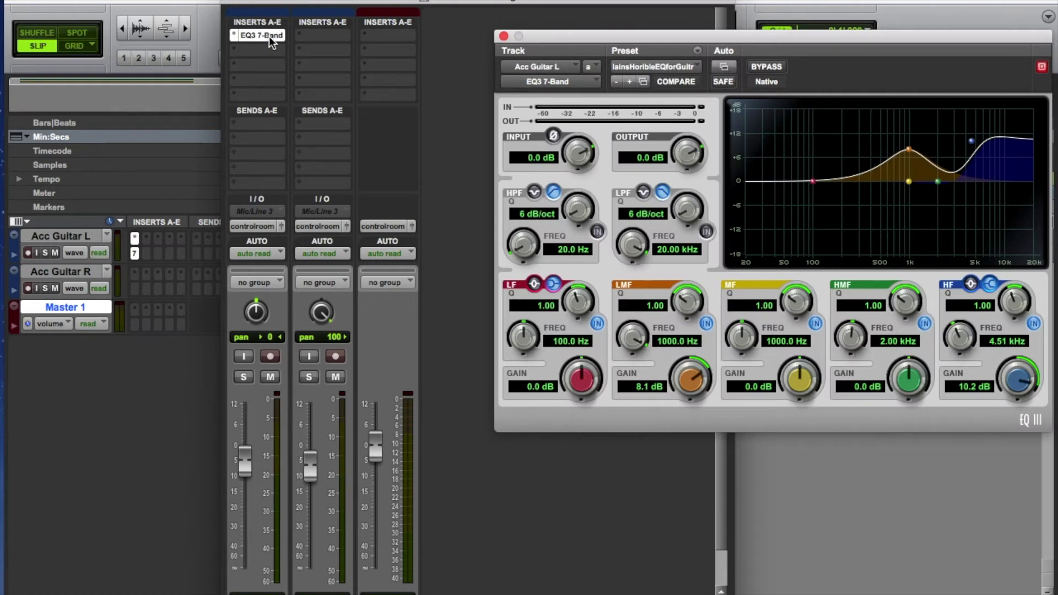
drag(253, 37, 320, 35)
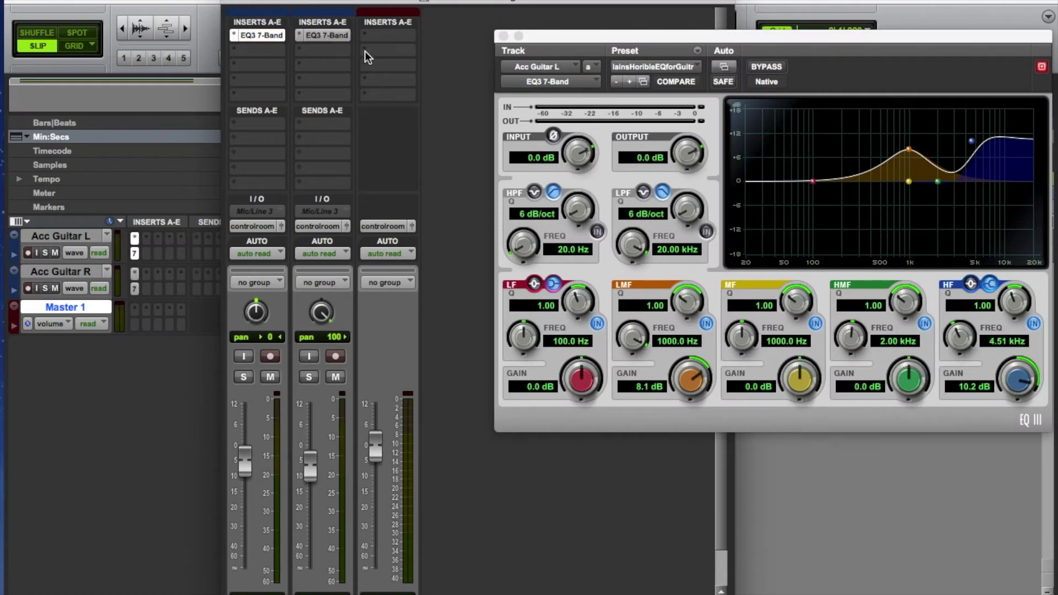
click(324, 36)
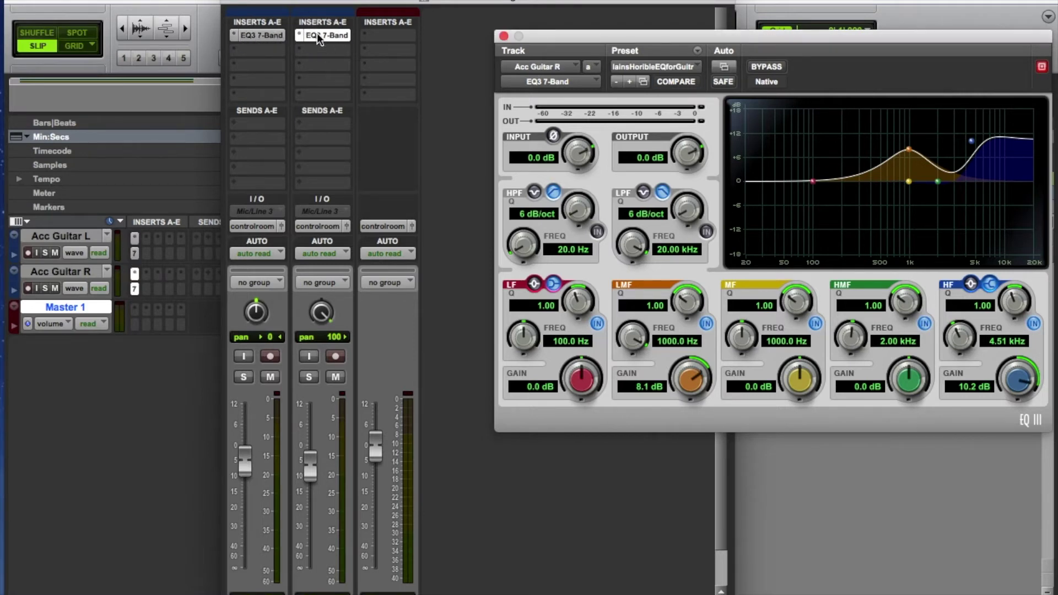
Step: Replace the copied EQ on Acc Guitar R with a fresh EQ3 7-Band (mono) insert
click(299, 37)
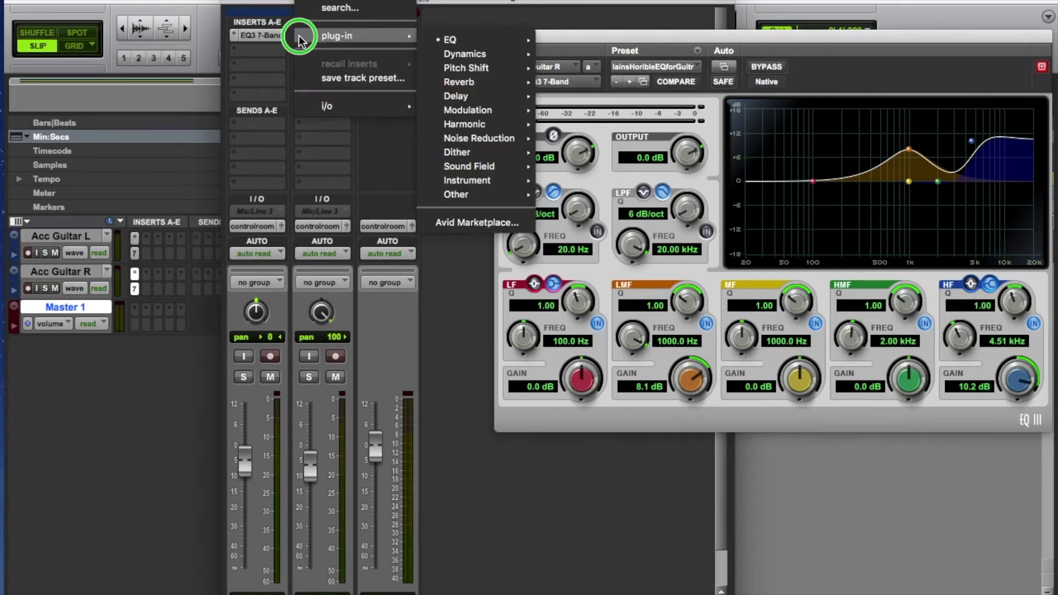
key(Escape)
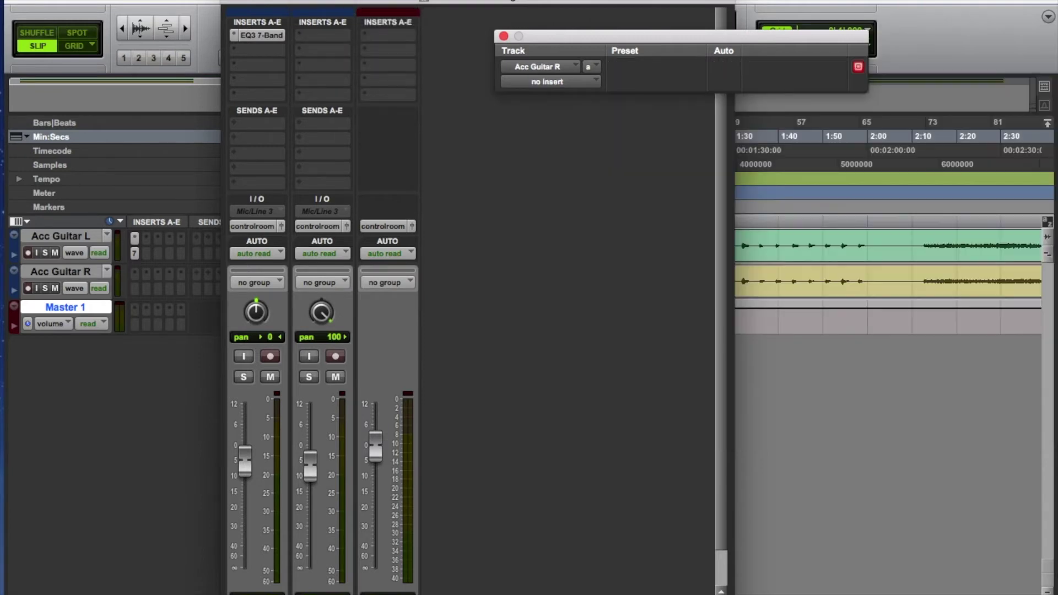
click(308, 34)
mouse_move(395, 40)
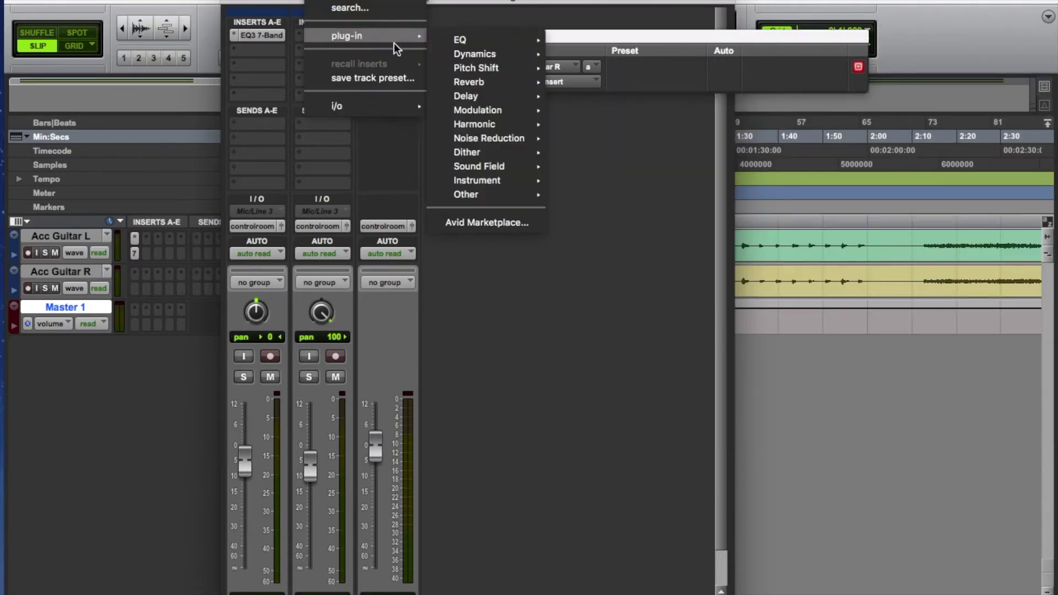
mouse_move(457, 41)
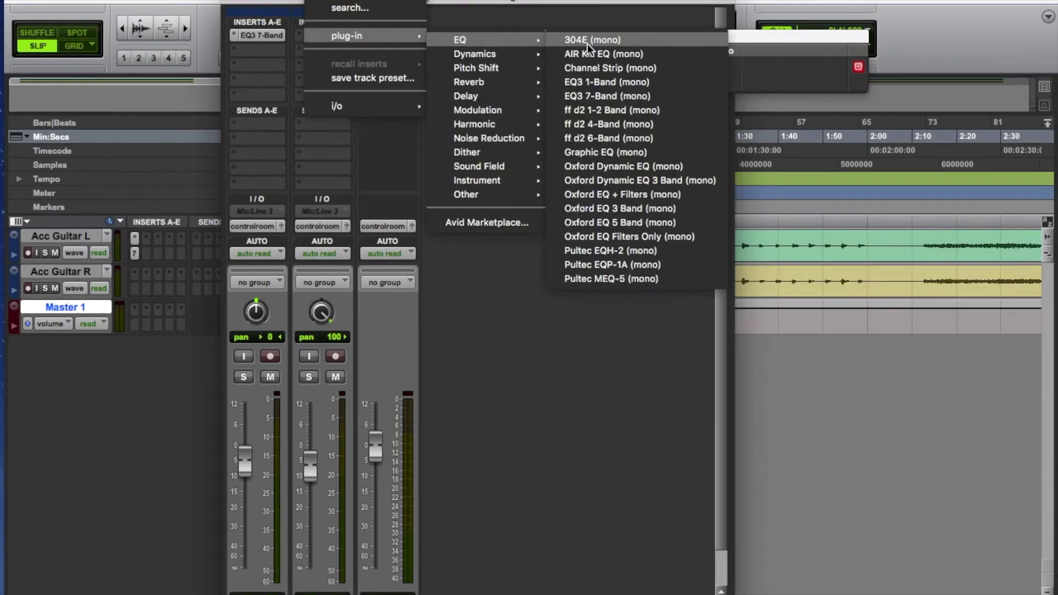
click(588, 97)
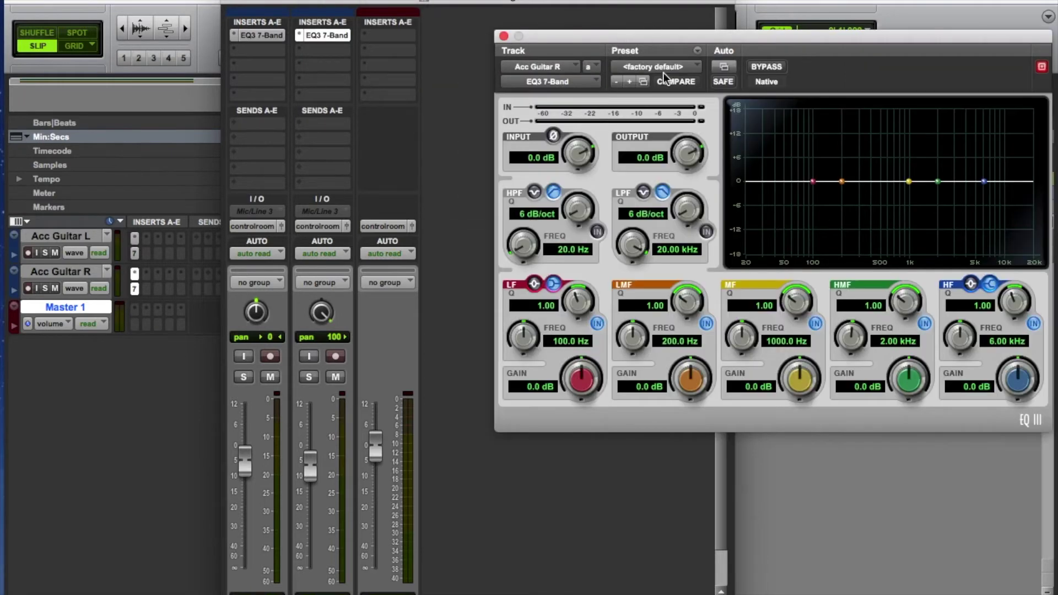
Step: Load the saved "Horrible EQ for Guitar" preset into Acc Guitar R's EQ and close the plug-in window
click(679, 69)
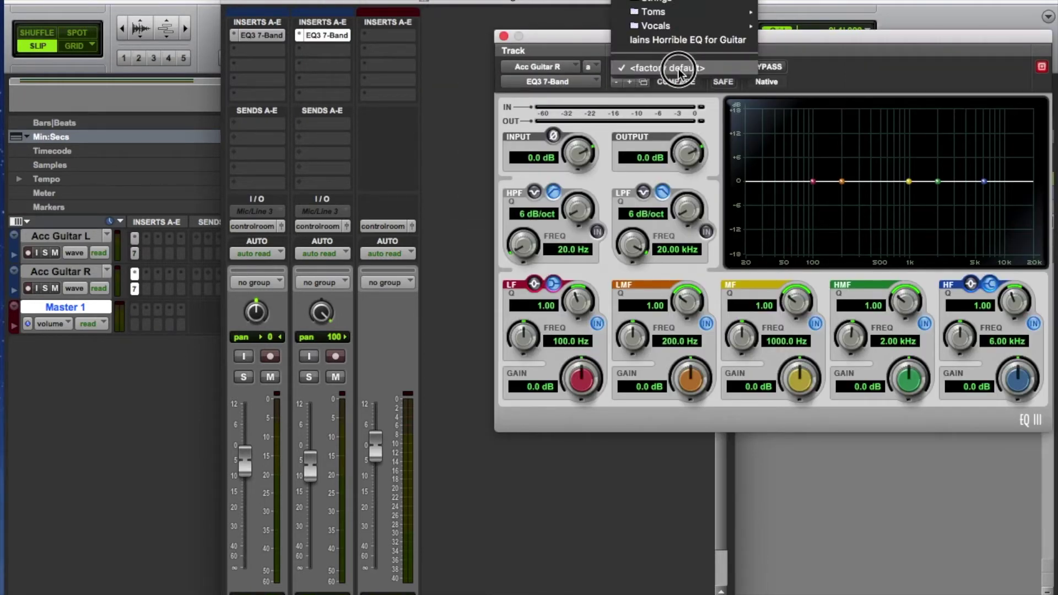
click(679, 40)
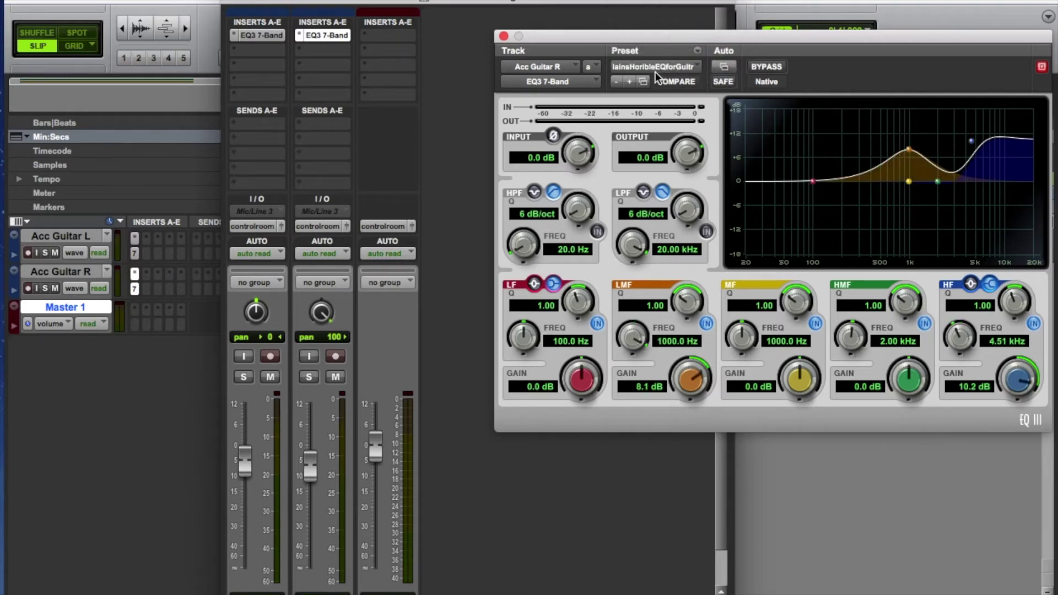
drag(560, 39, 502, 41)
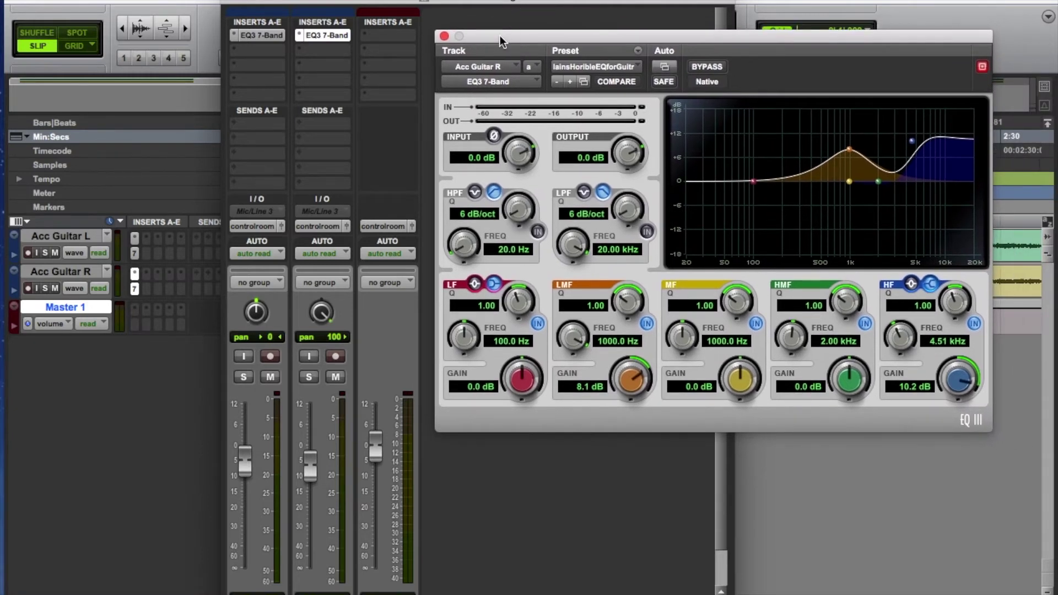
click(444, 36)
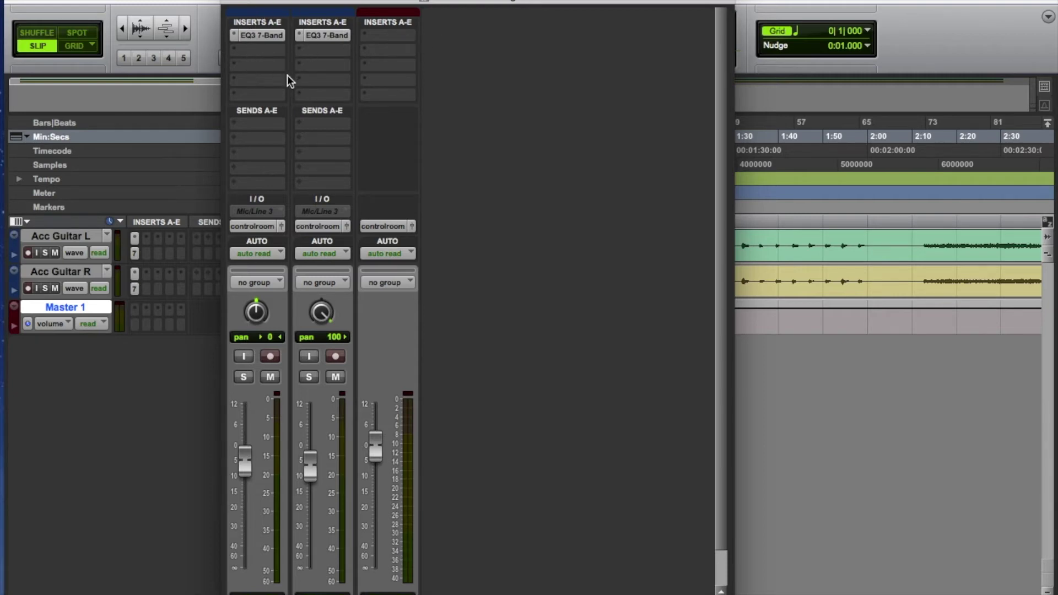
Step: Remove the EQ3 7-Band insert from Acc Guitar R
click(300, 39)
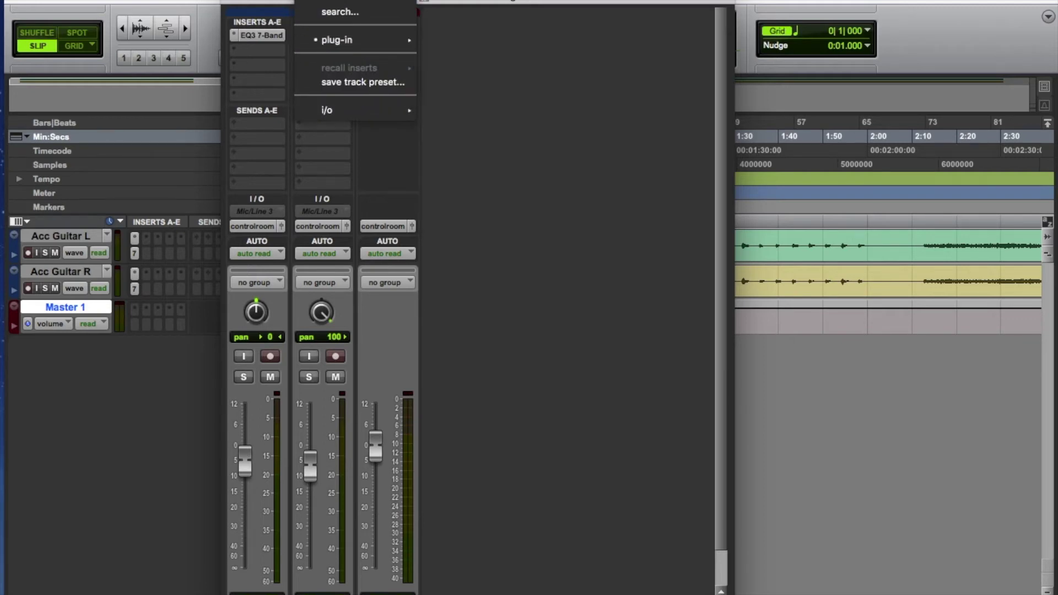
key(Escape)
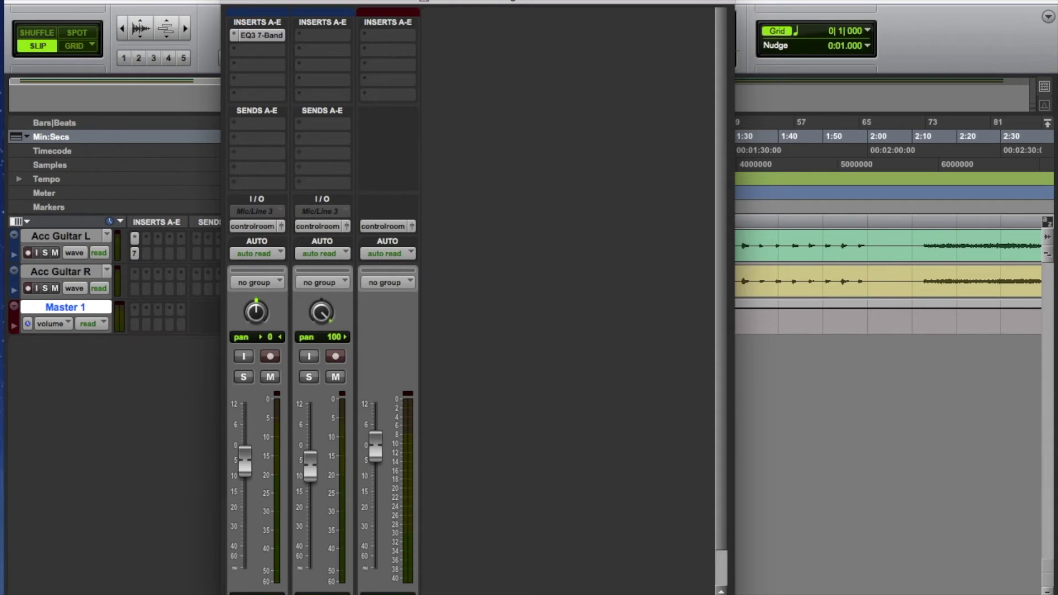
Step: Hide the Acc Guitar R track from the session, leaving Acc Guitar L and Master 1 in the edit and mix views
key(super+equal)
click(19, 145)
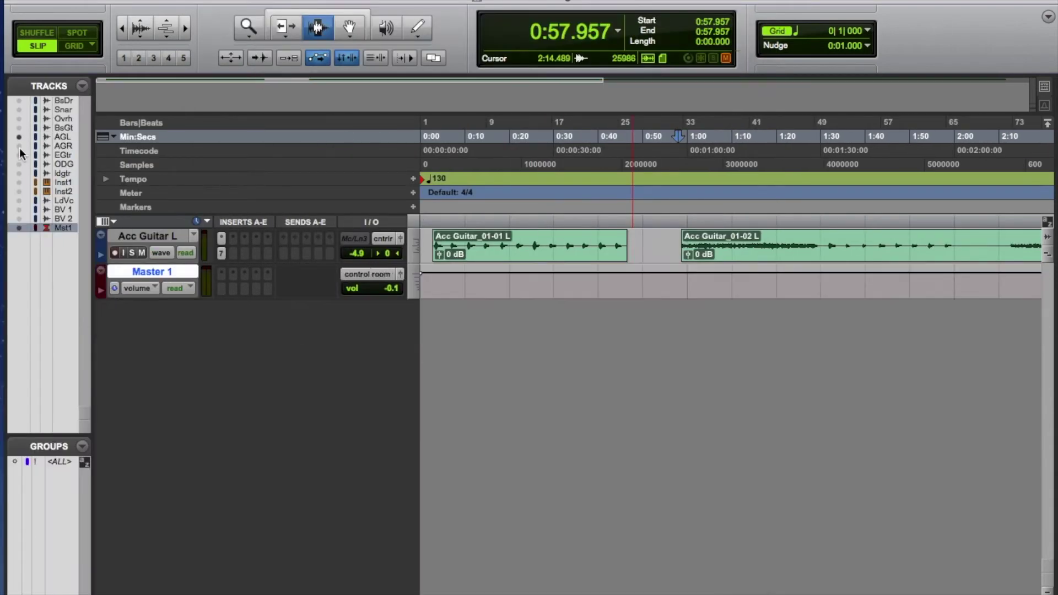
key(super+equal)
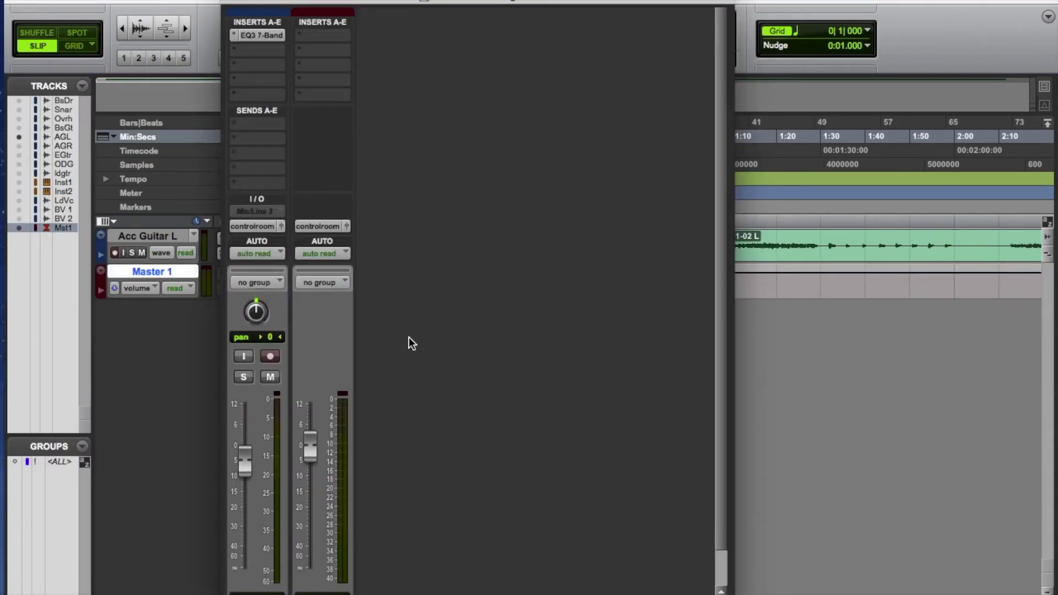
key(super+equal)
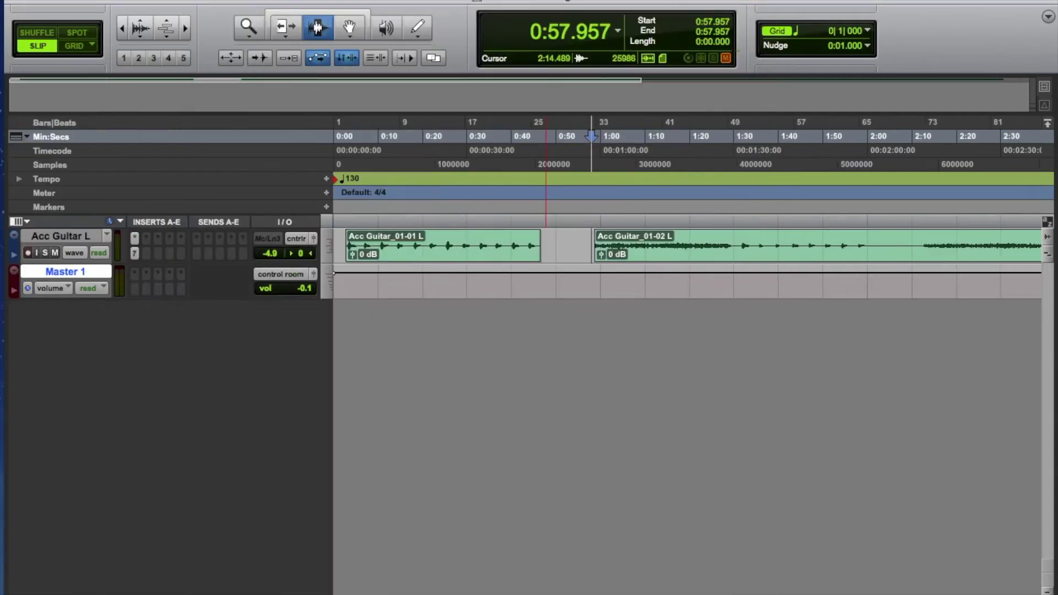
Step: Remove the EQ3 7-Band insert from Acc Guitar L in the mixer and return to the edit view
key(super+equal)
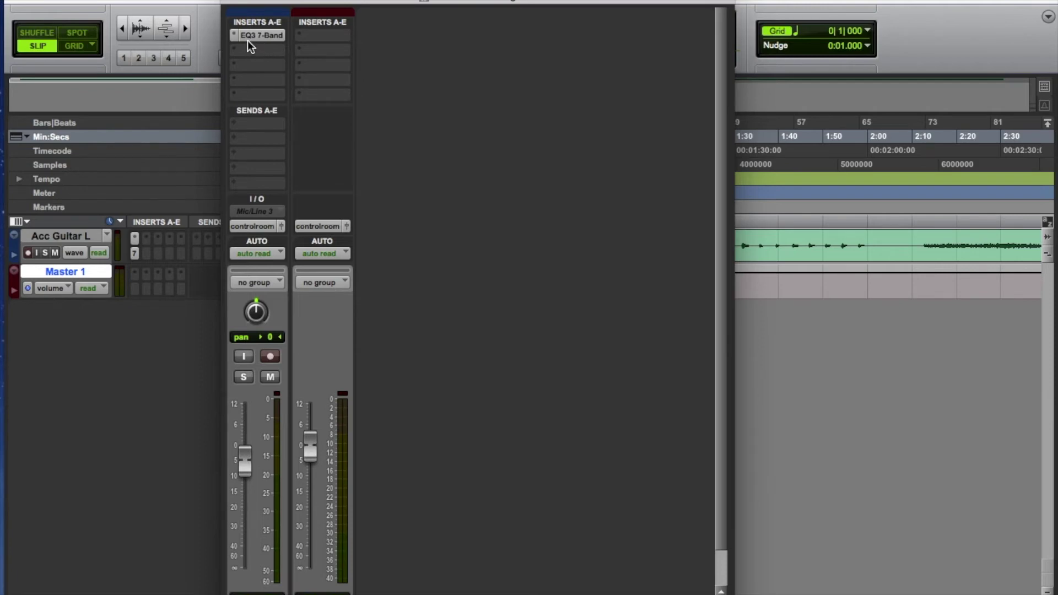
click(234, 38)
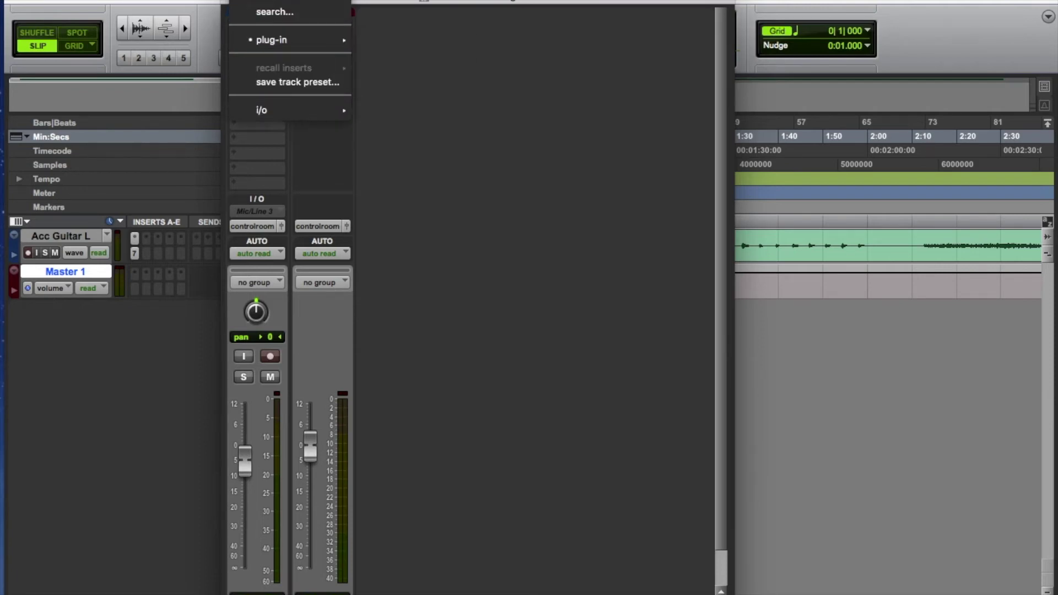
click(273, 0)
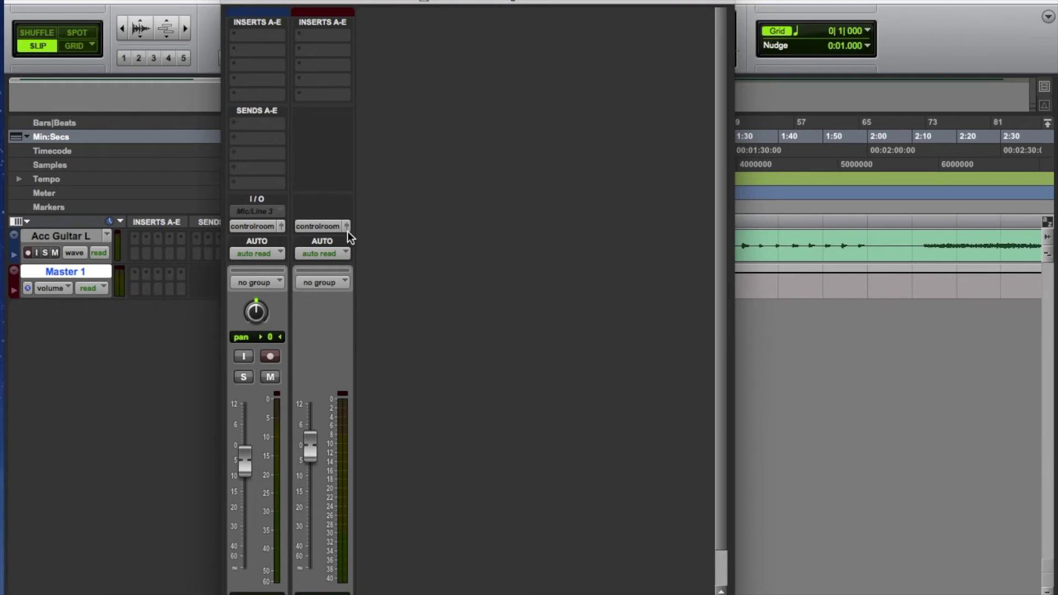
click(231, 1)
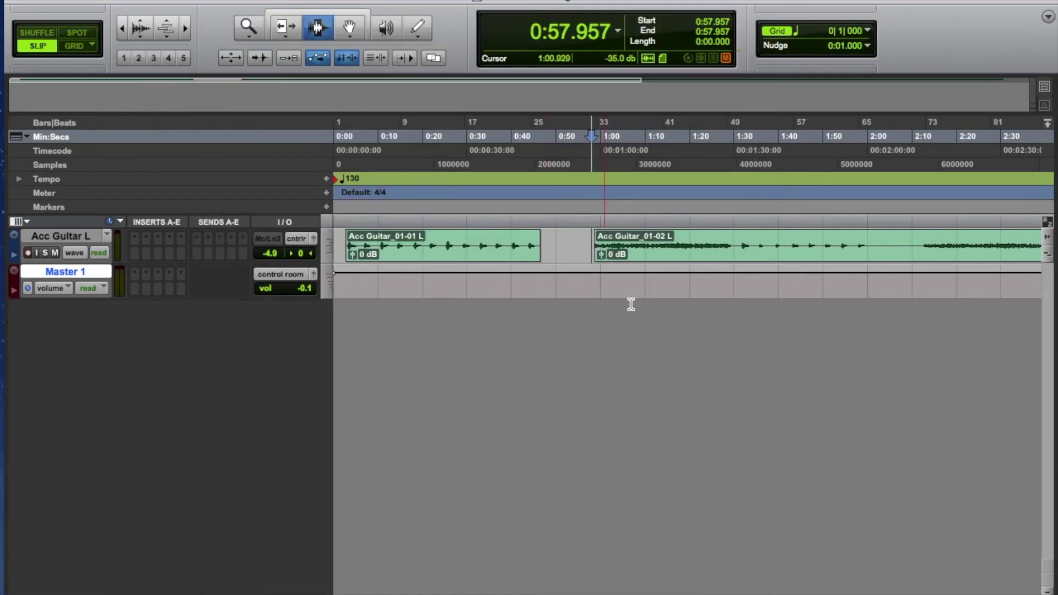
Step: Select the opening section of clip Acc Guitar_01-02 L, about 0:58.5 to 1:29.9, and open the AudioSuite EQ3 7-Band for it
drag(594, 254, 734, 253)
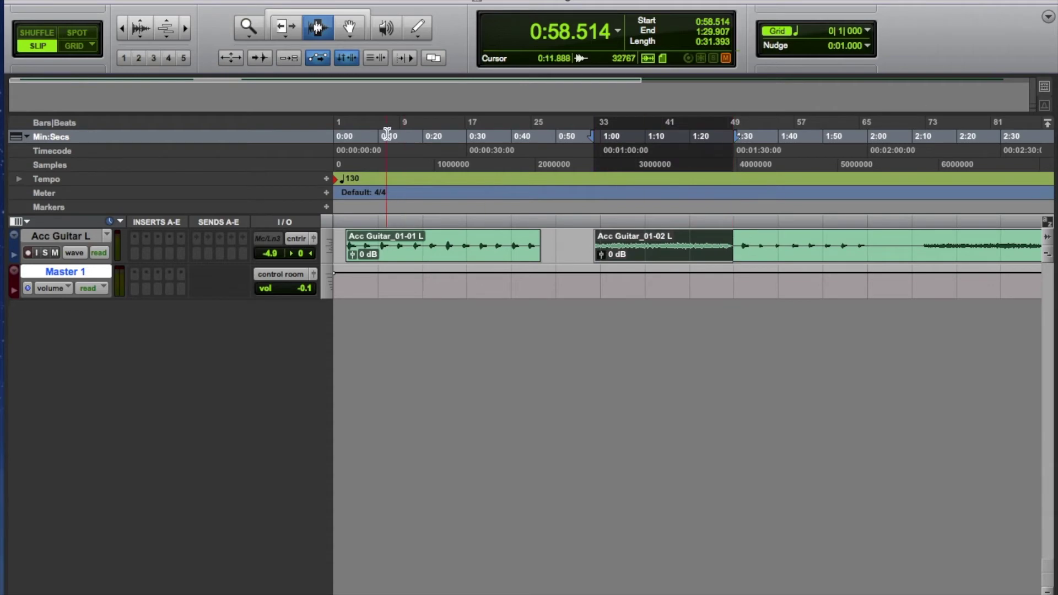
click(381, 0)
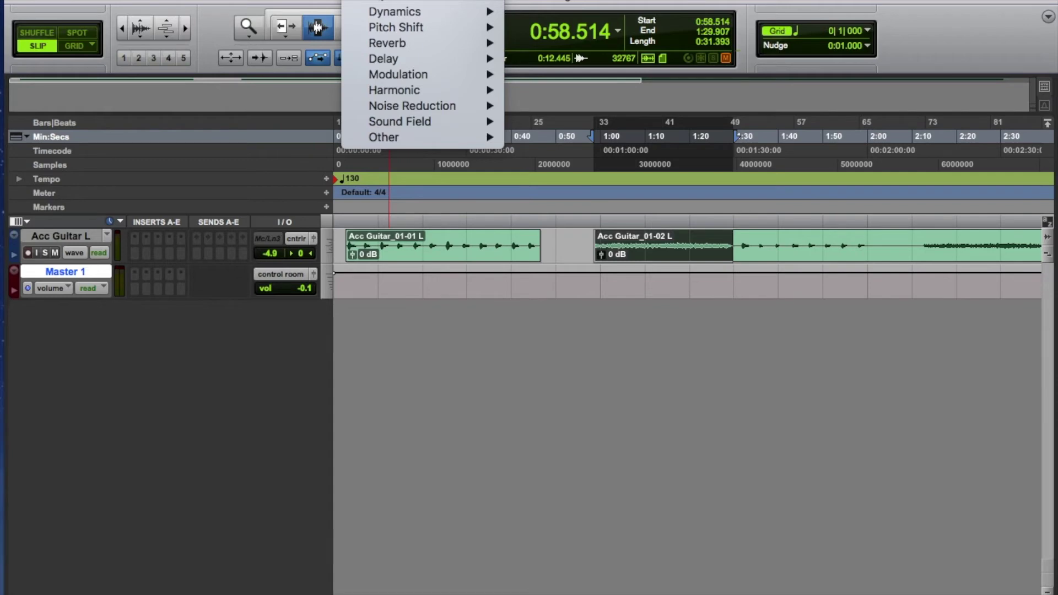
mouse_move(384, 2)
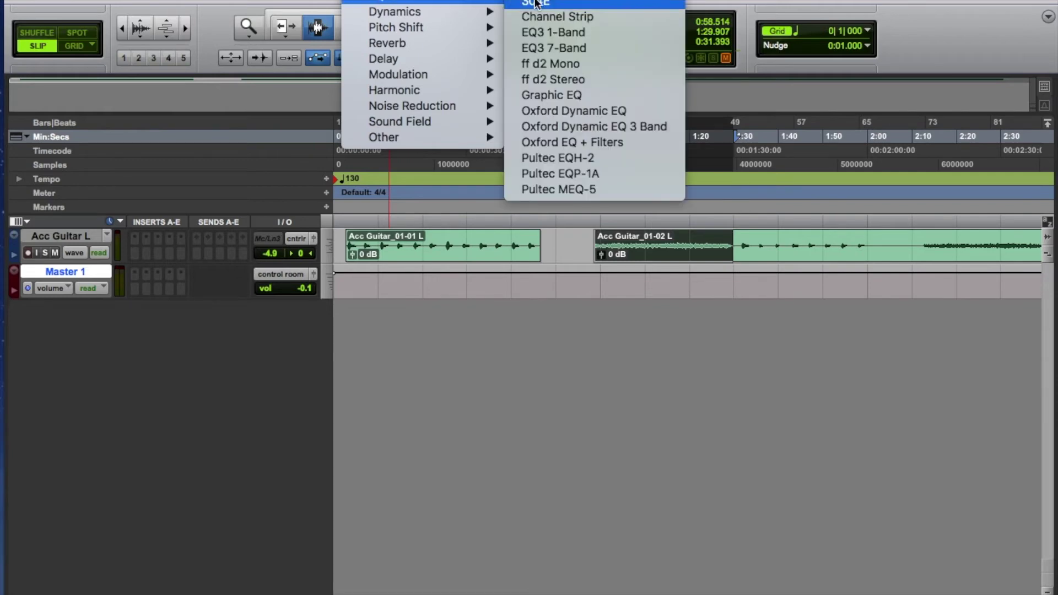
click(550, 48)
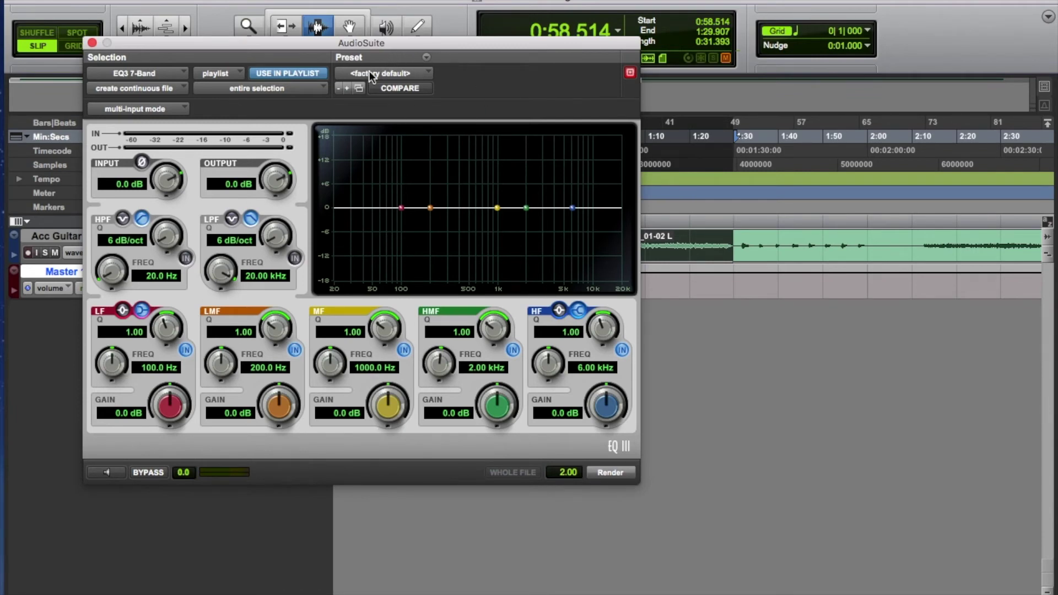
Step: Load the saved "Horrible EQ for Guitar" preset, render the EQ onto the selected audio, and close the AudioSuite window
click(390, 73)
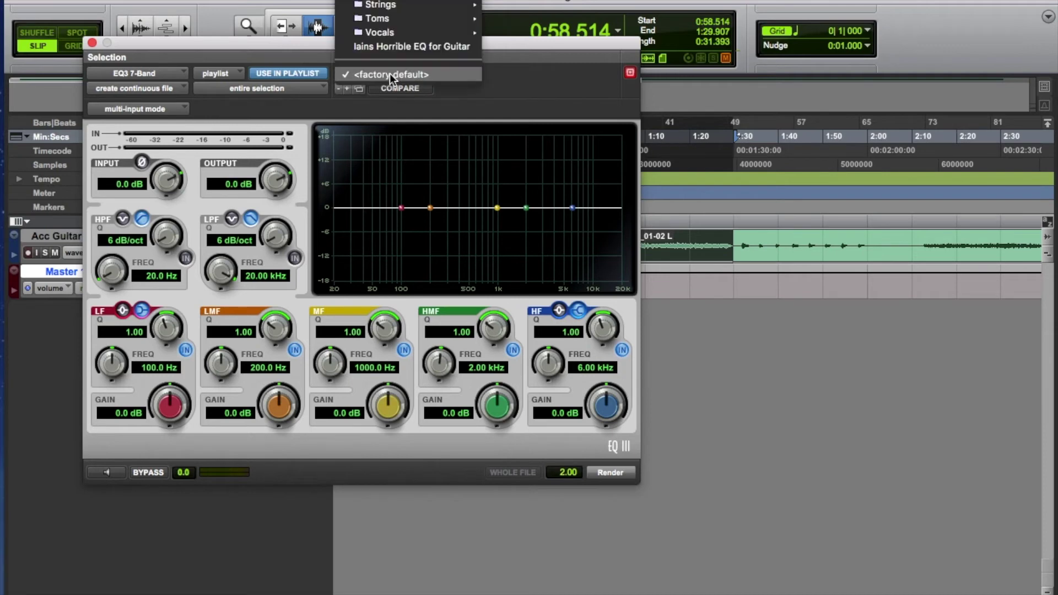
click(397, 44)
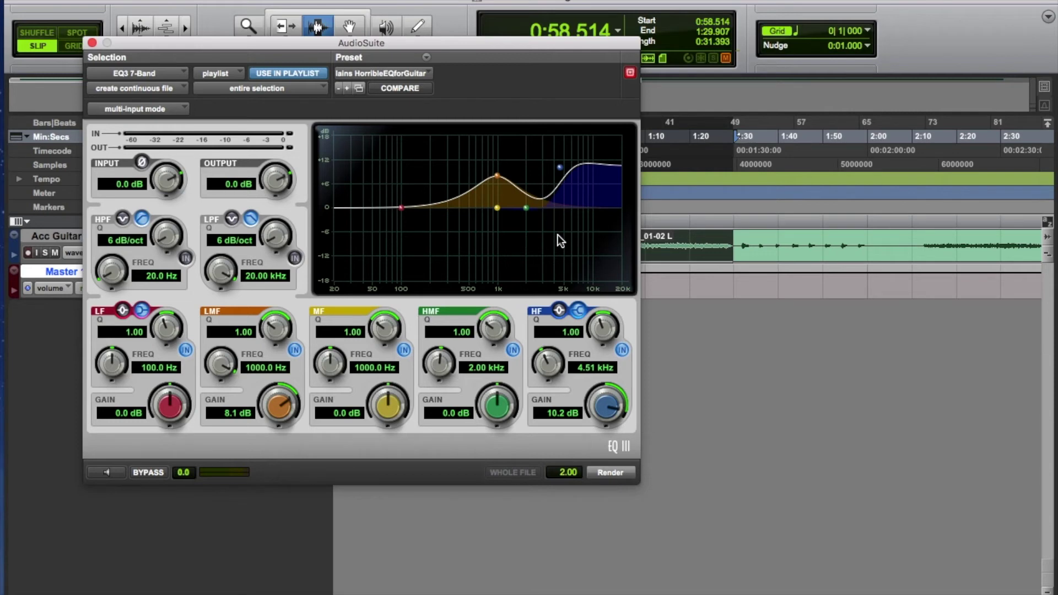
click(610, 473)
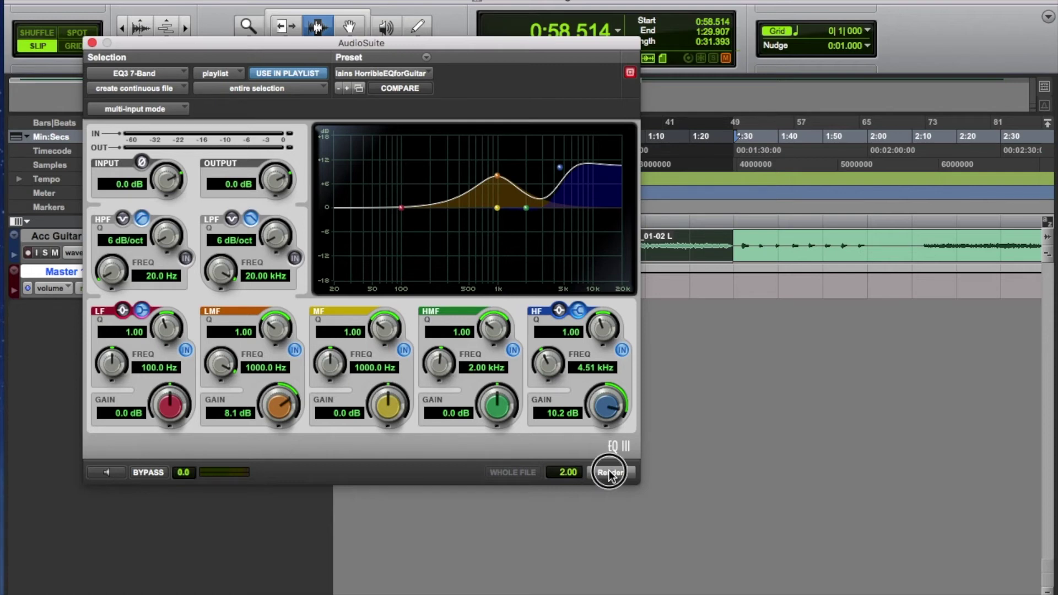
click(92, 44)
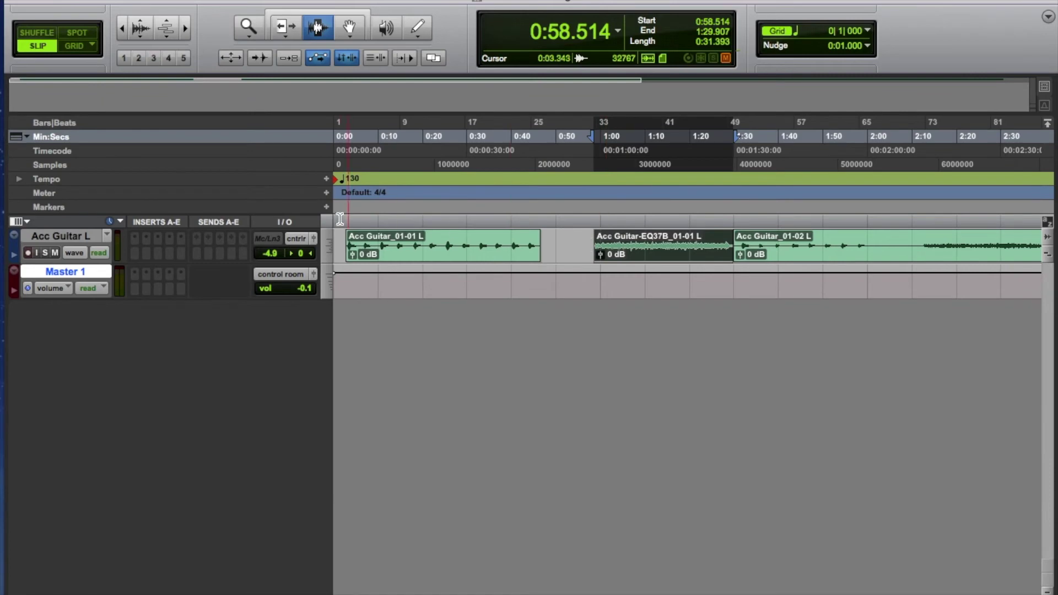
Step: Enlarge the Acc Guitar L track height and play the rendered clip from its start, with the mixer moved aside
click(327, 238)
click(337, 269)
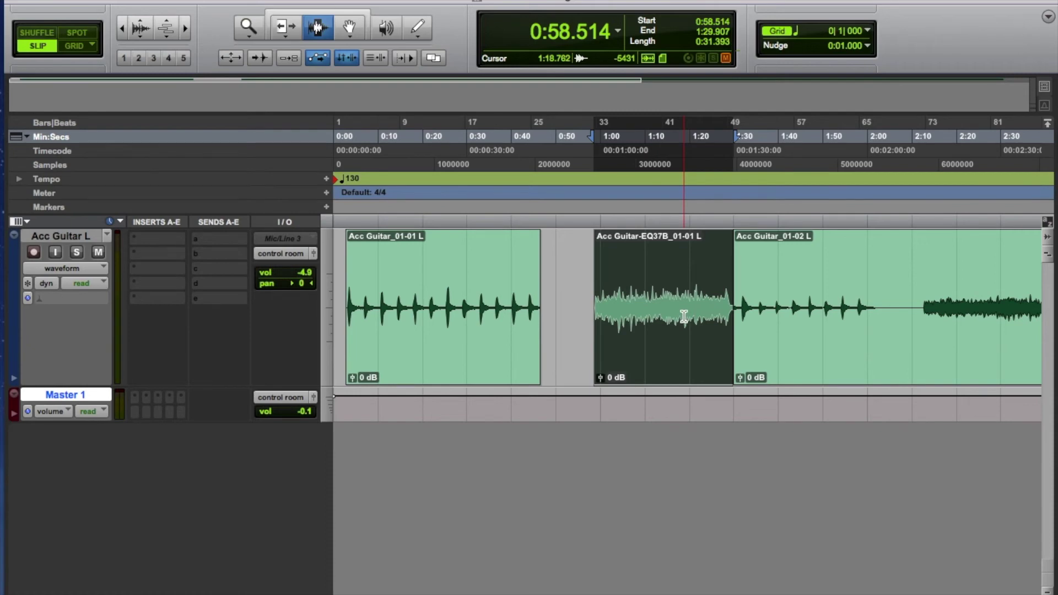
click(595, 223)
key(super+equal)
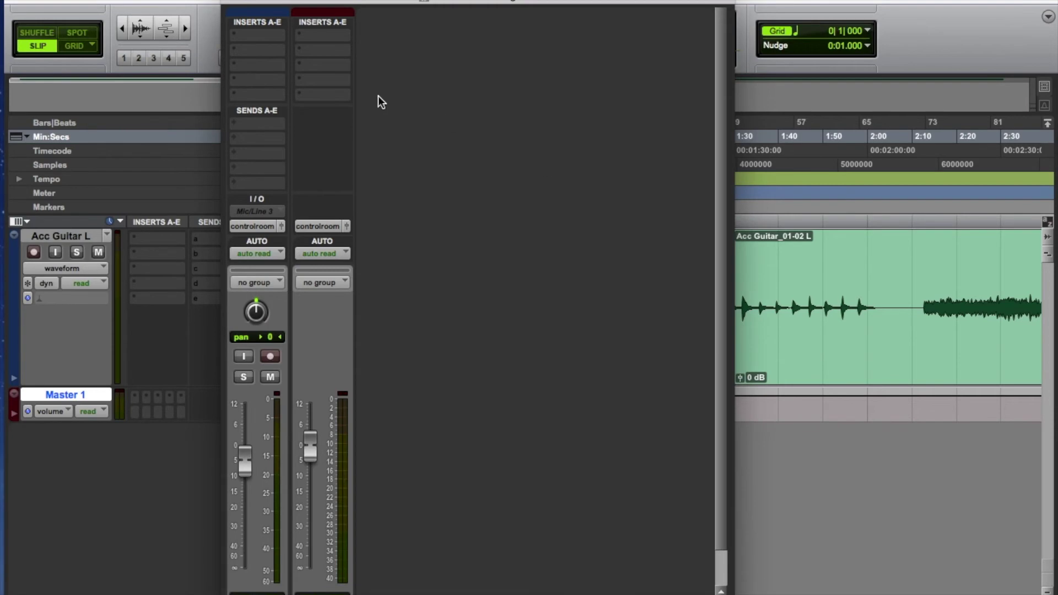
key(space)
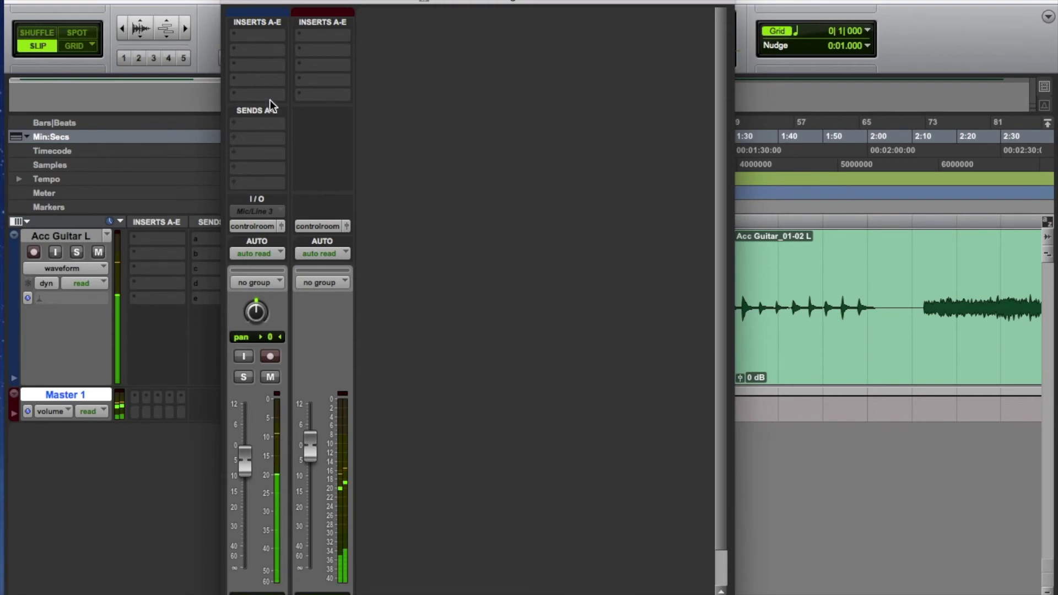
drag(335, 3, 878, 2)
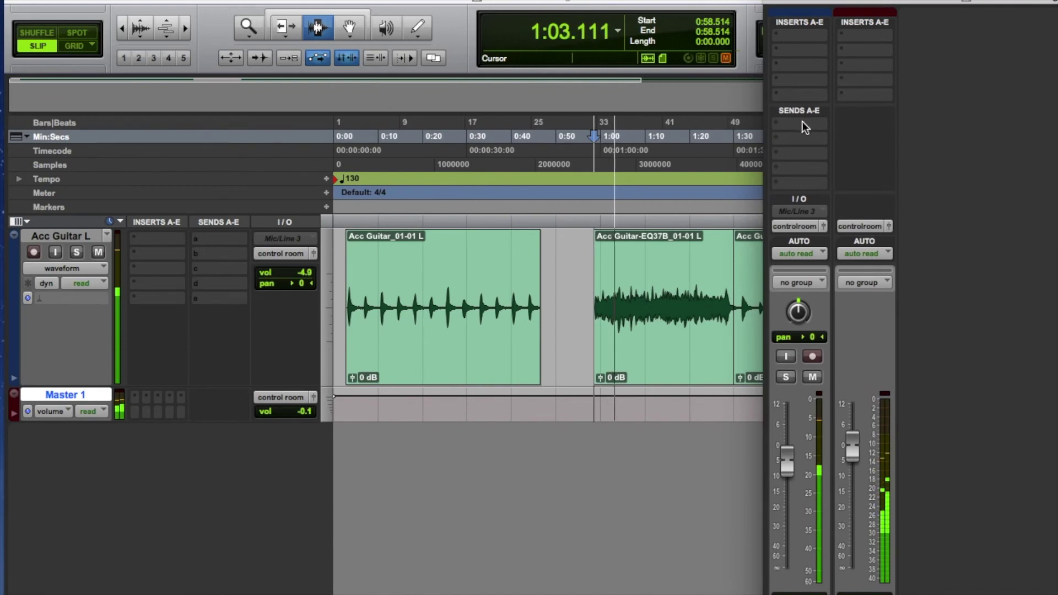
Step: Play the audio from about 1:29 across the edit point and again from about 1:16 to compare unprocessed with rendered sound
click(730, 219)
click(730, 220)
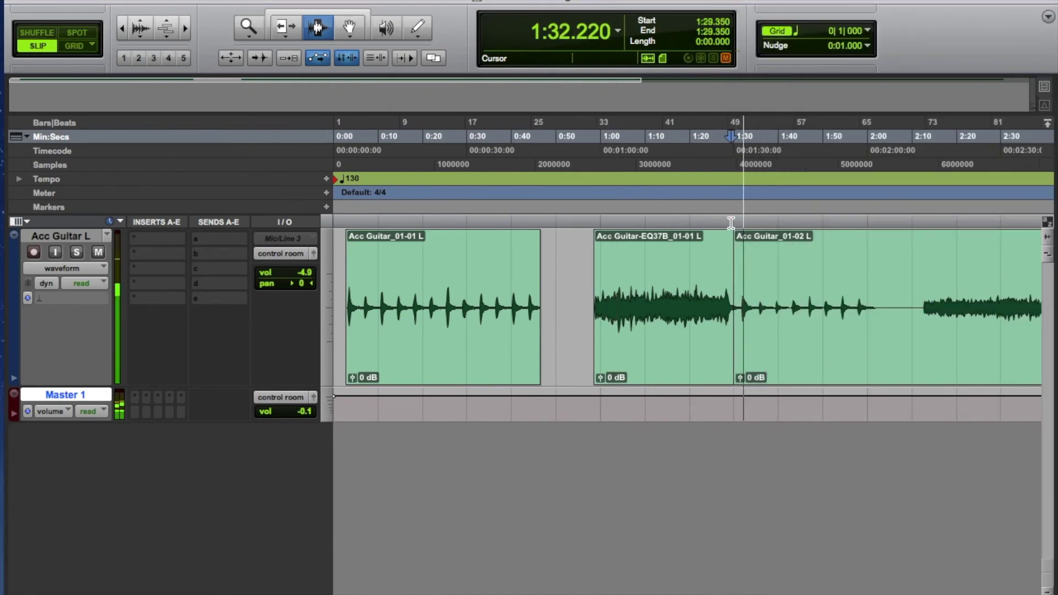
click(675, 221)
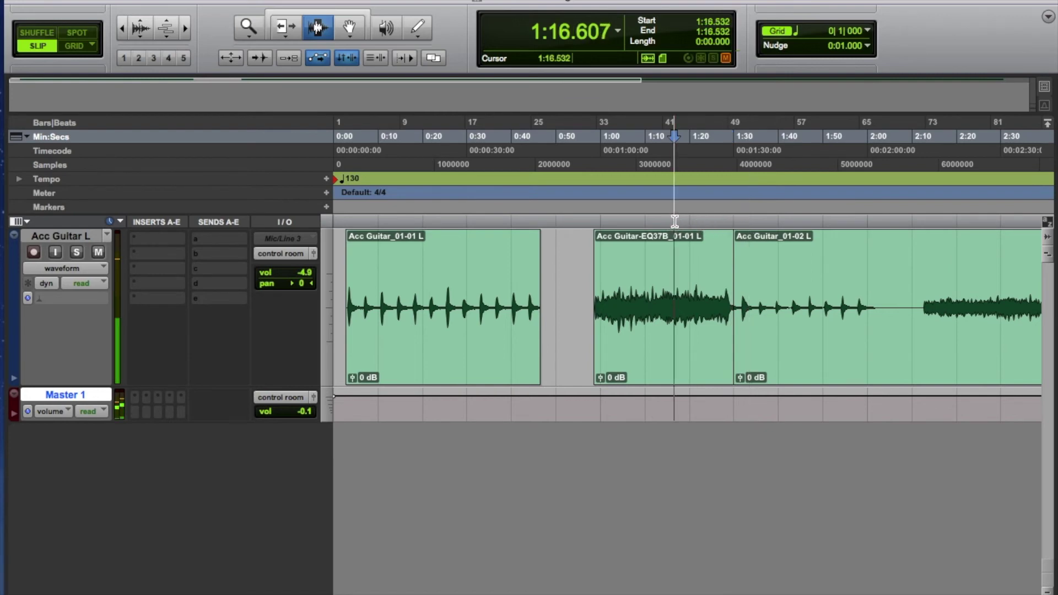
key(space)
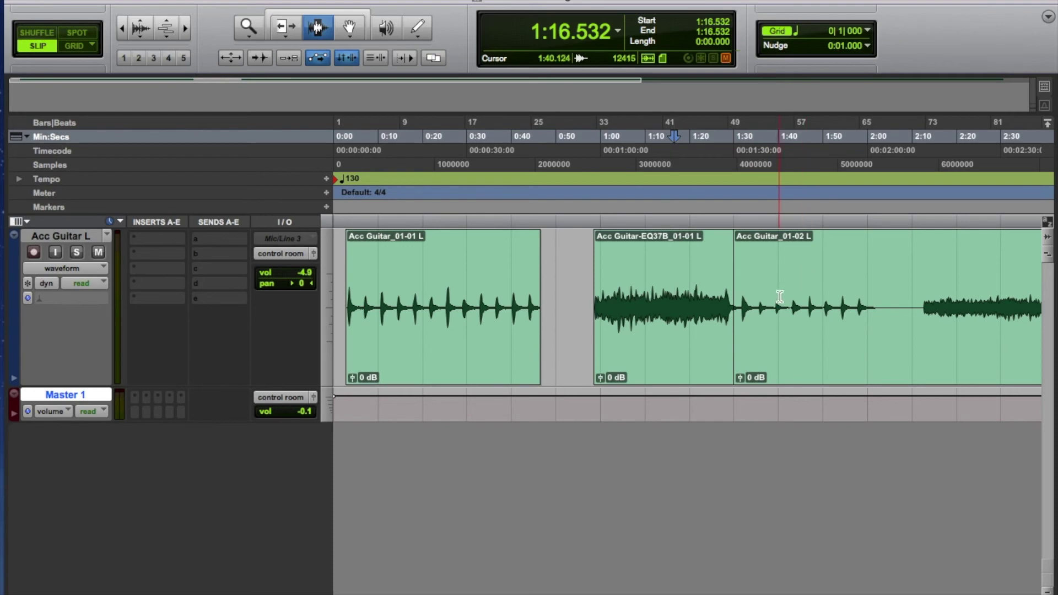
Step: Open the AudioSuite EQ3 7-Band, reposition its window to view it beside the clips, and close it without rendering
click(421, 2)
mouse_move(430, 3)
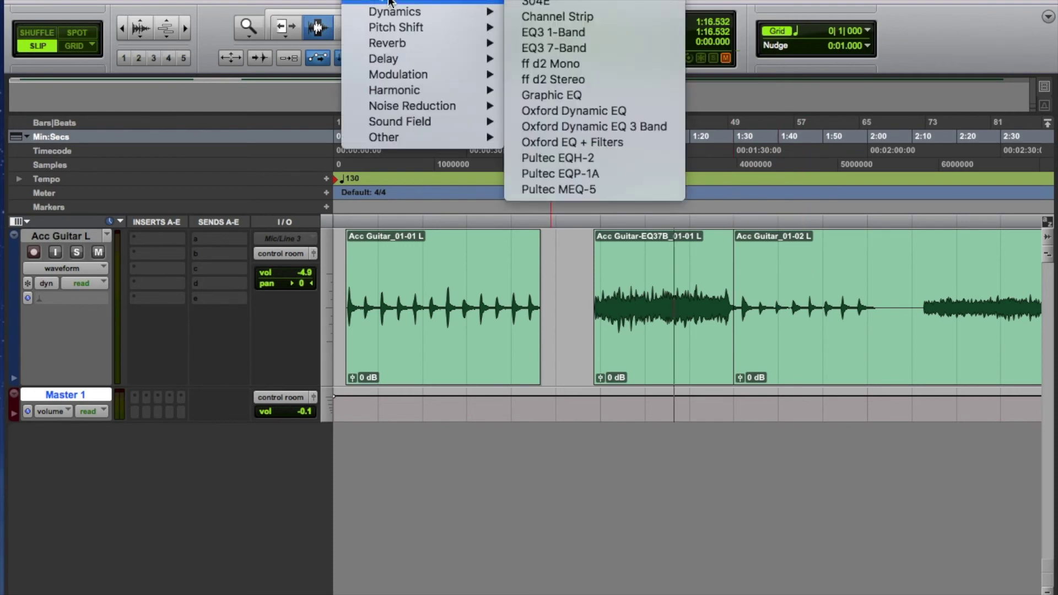
click(538, 48)
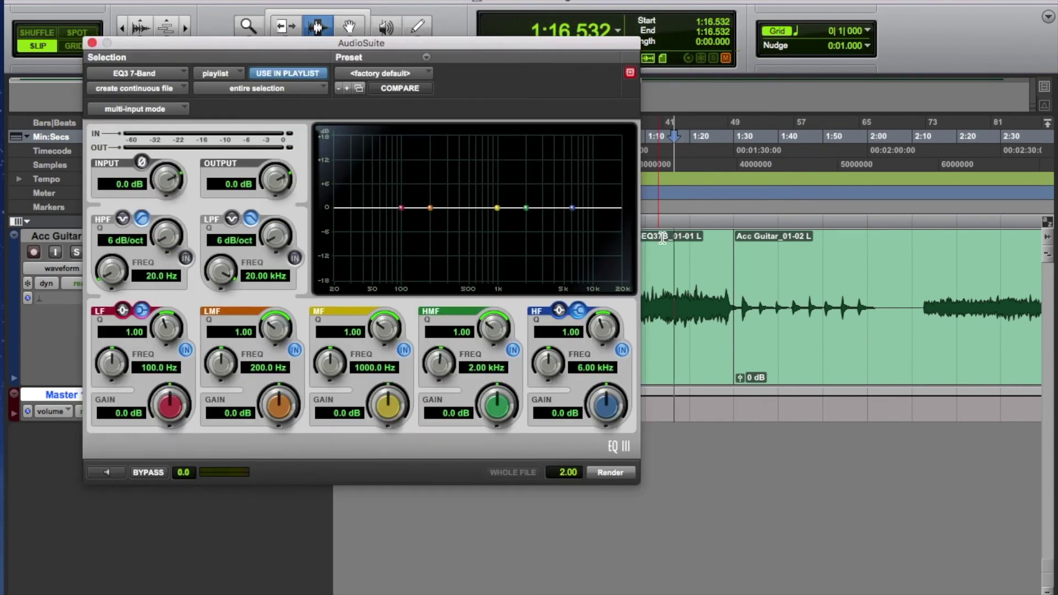
drag(522, 47, 467, 152)
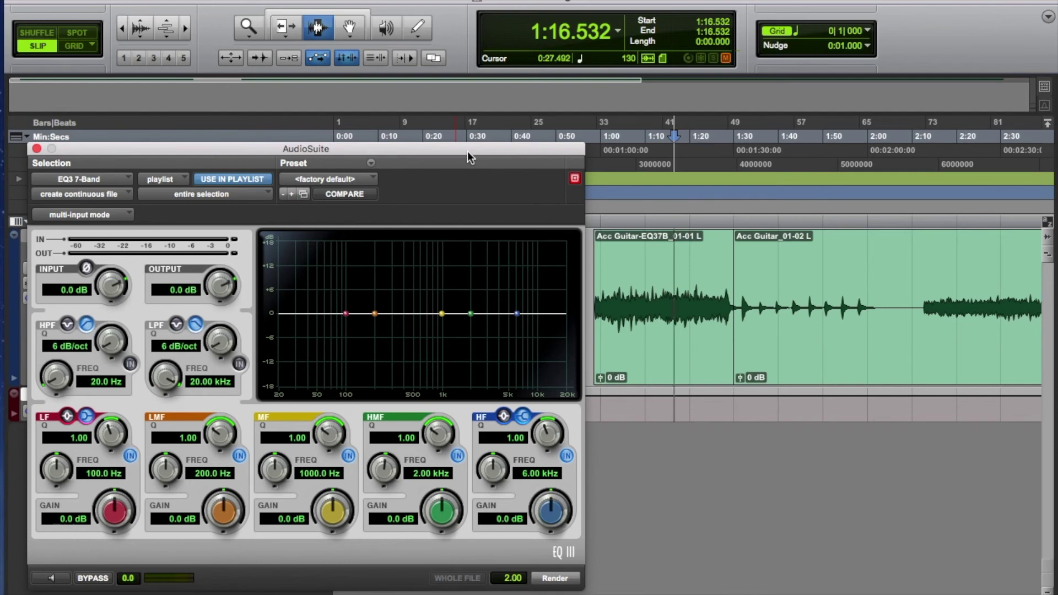
drag(467, 151, 472, 86)
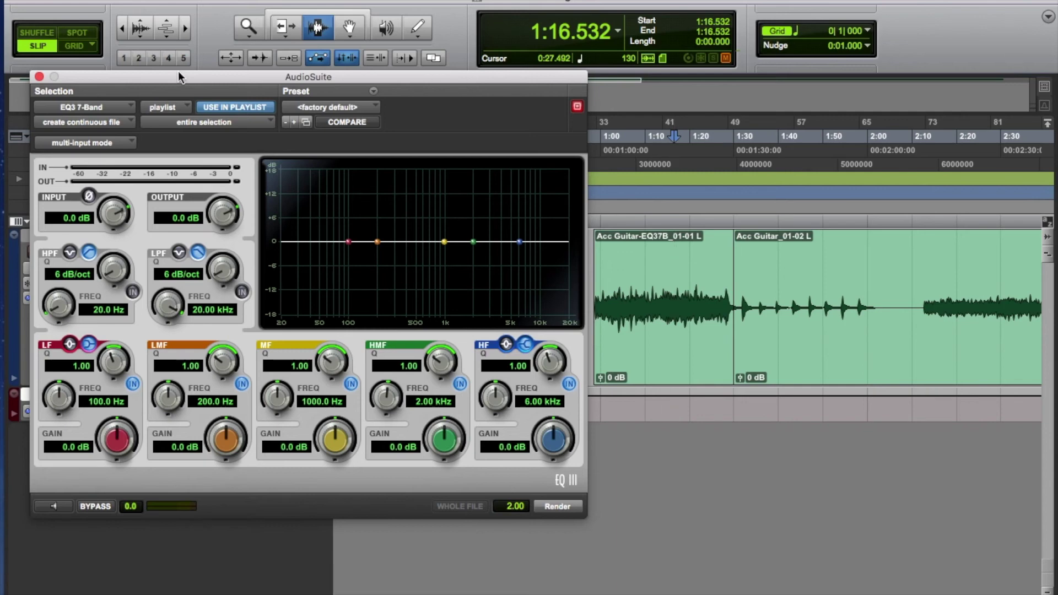
click(39, 77)
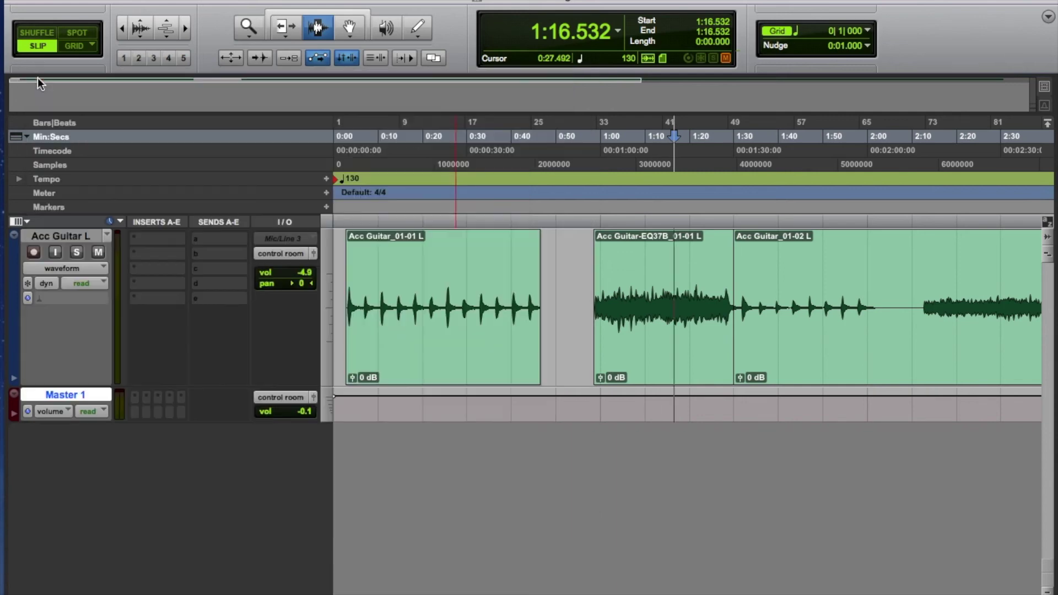
click(147, 237)
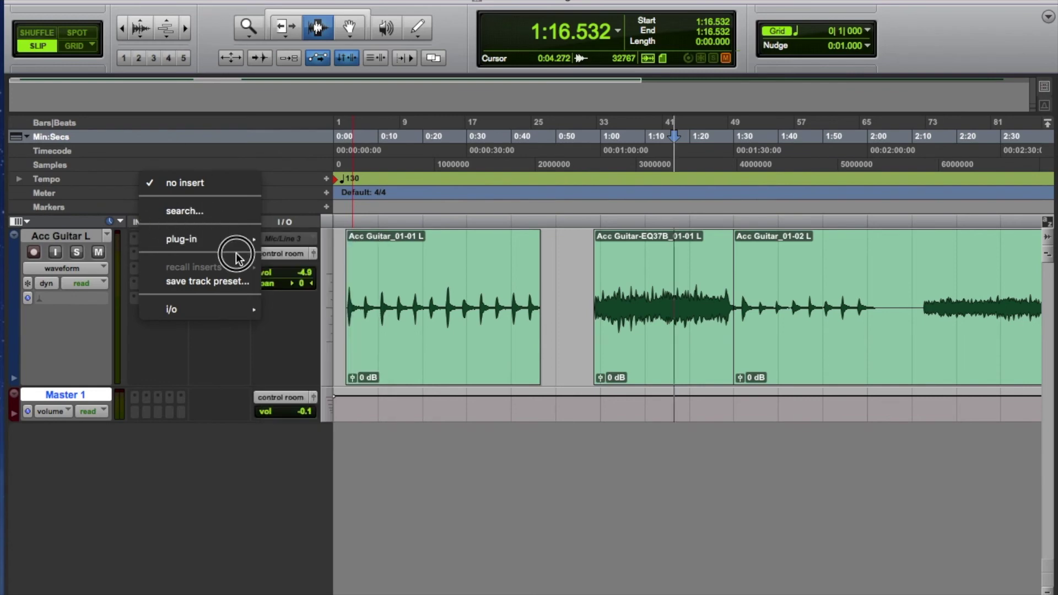
click(299, 177)
click(371, 1)
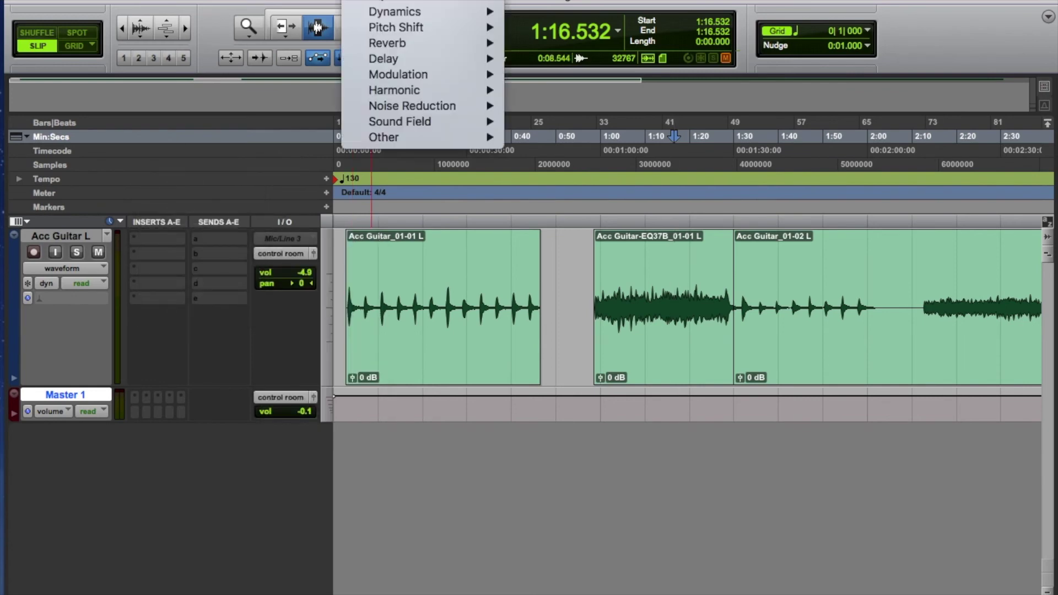
click(567, 376)
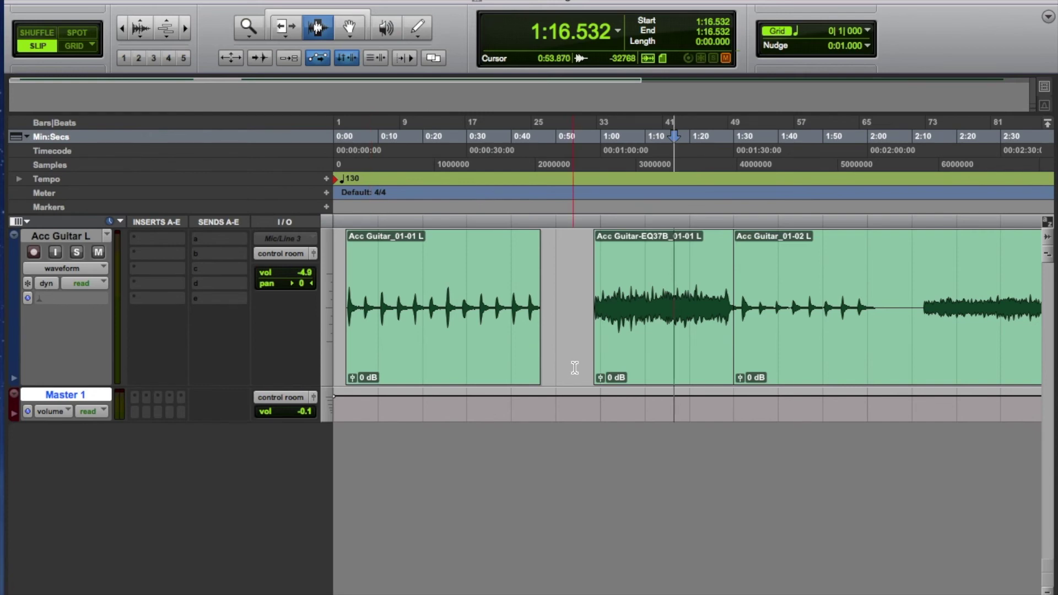
Step: Select the section of Acc Guitar_01-02 L from about 1:31 to 2:06 and open the AudioSuite D-Verb reverb for it
scroll(709, 336, right, 5)
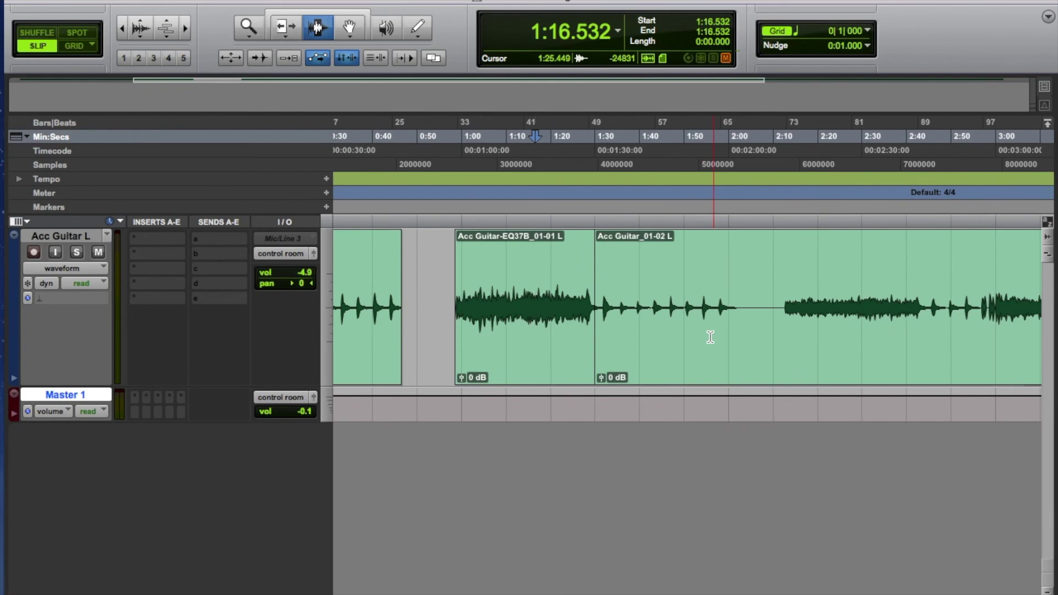
drag(600, 316, 756, 318)
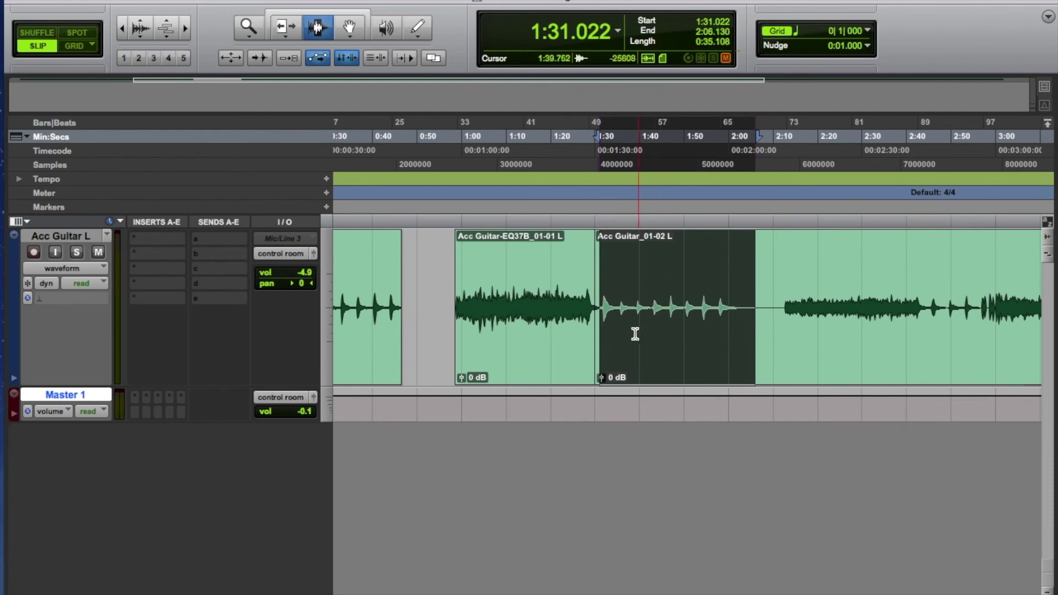
click(367, 0)
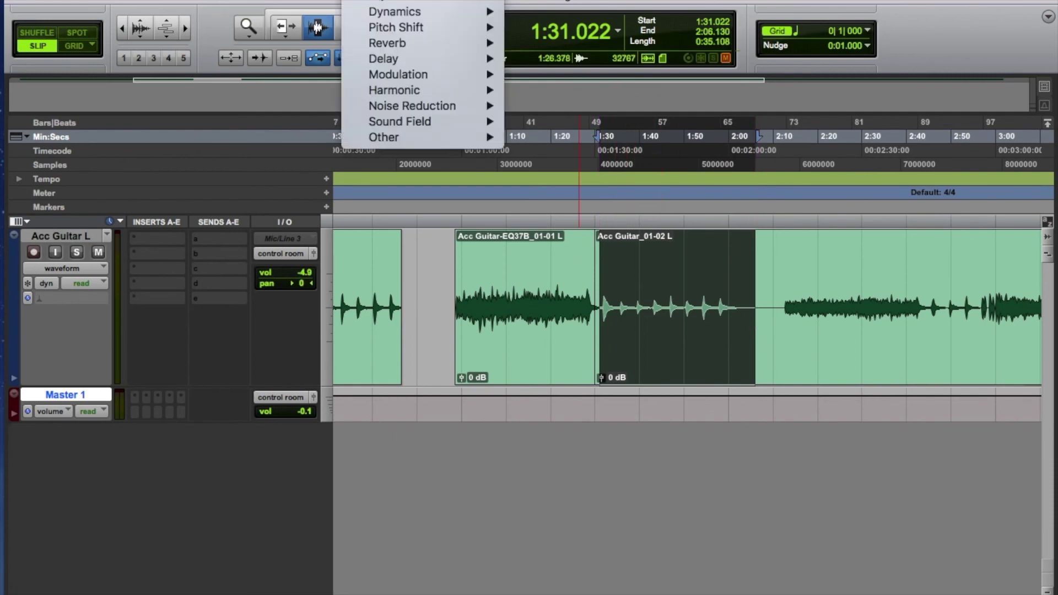
mouse_move(411, 45)
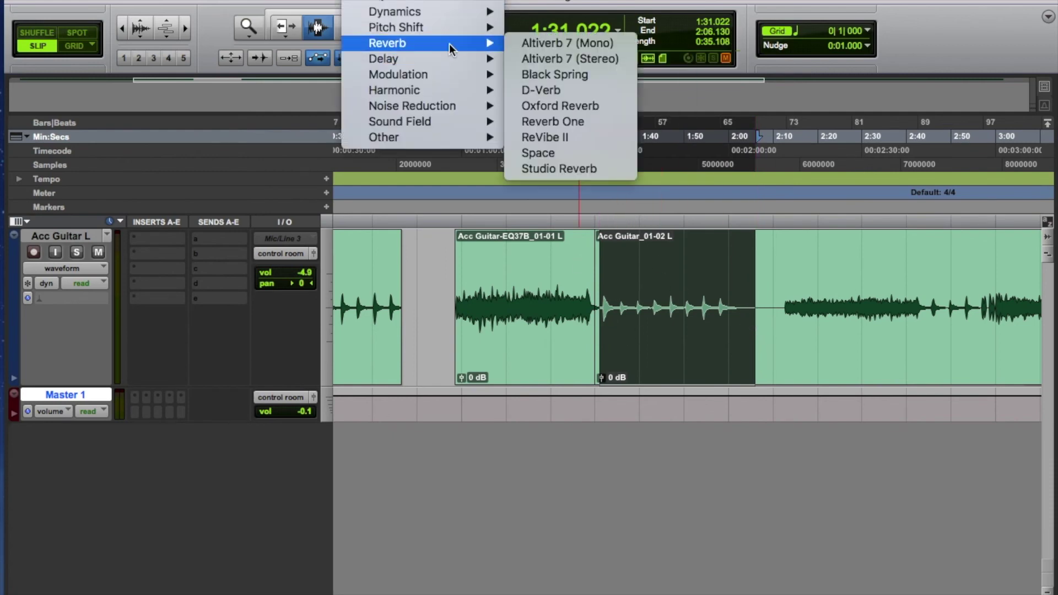
click(550, 93)
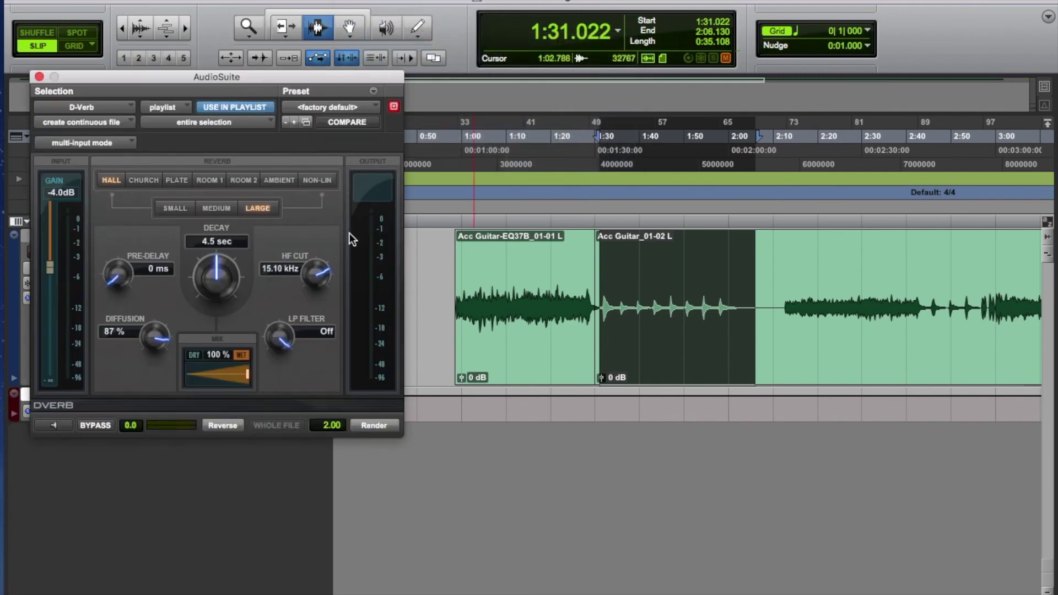
Step: Render D-Verb with a 2.2 sec decay onto the selected guitar section, start playing it, and close the plug-in window
drag(220, 272, 343, 320)
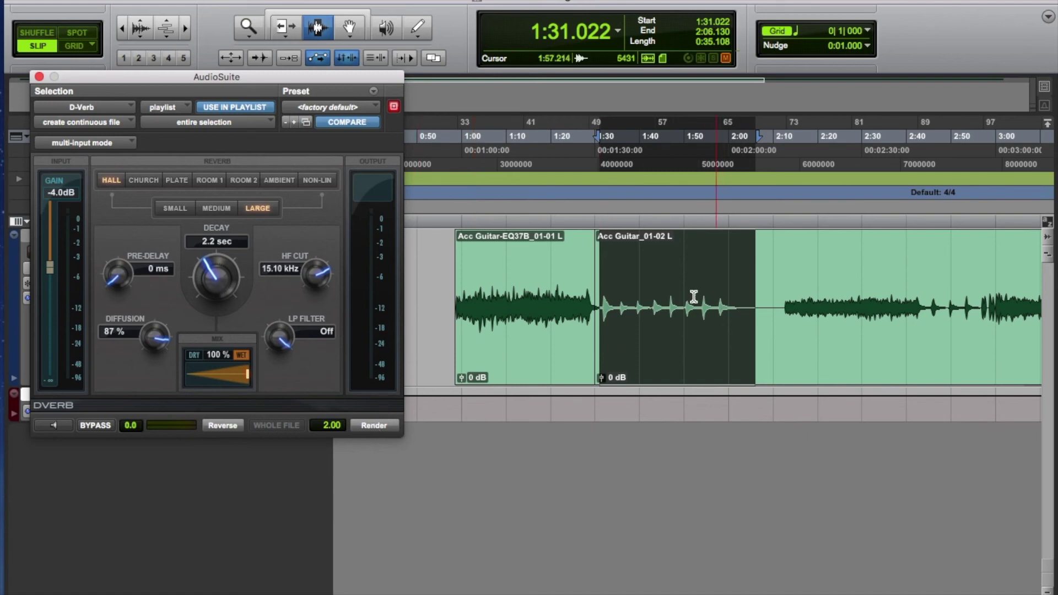
click(365, 428)
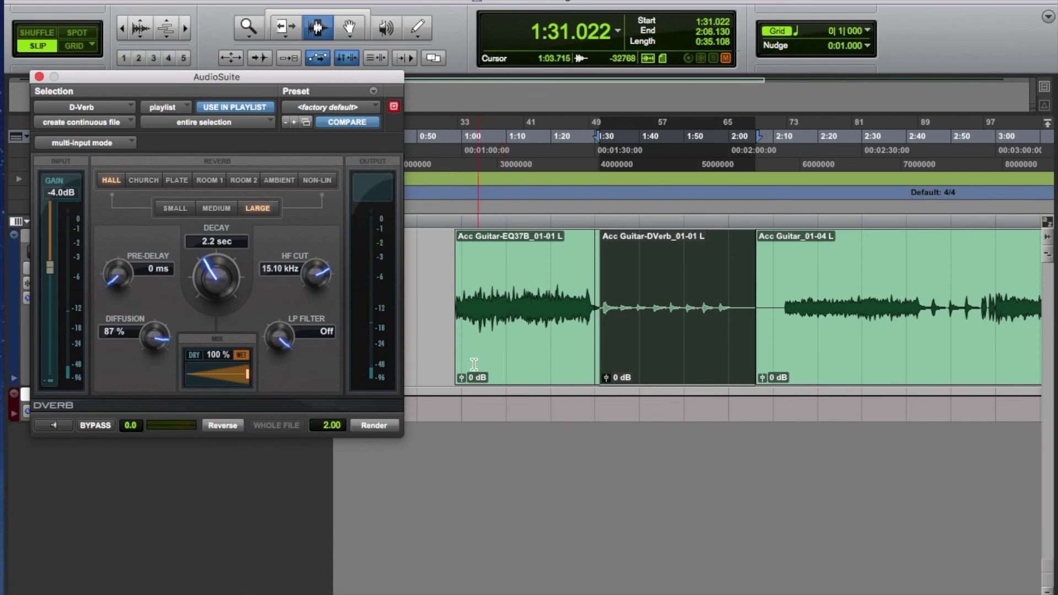
key(space)
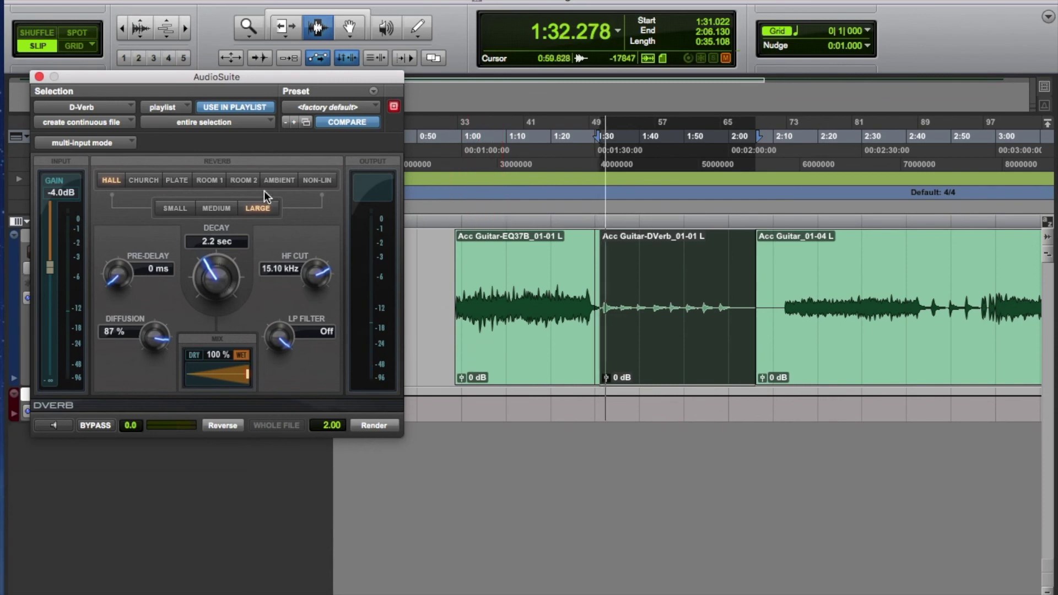
click(39, 76)
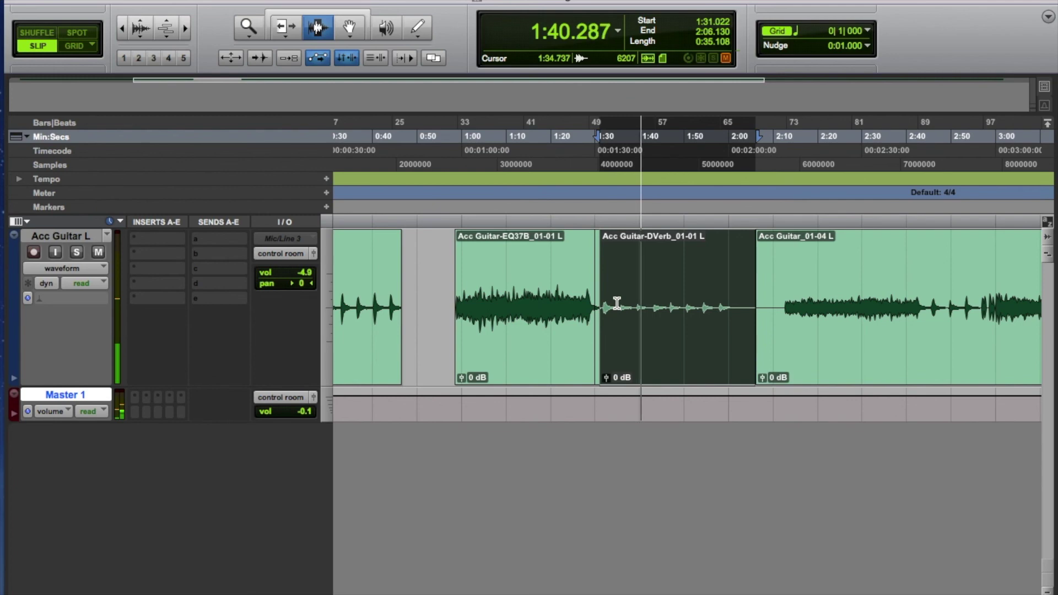
Step: Raise the Acc Guitar L track volume to +5.4 dB and replay the reverb-rendered clip from its start
drag(278, 277, 277, 259)
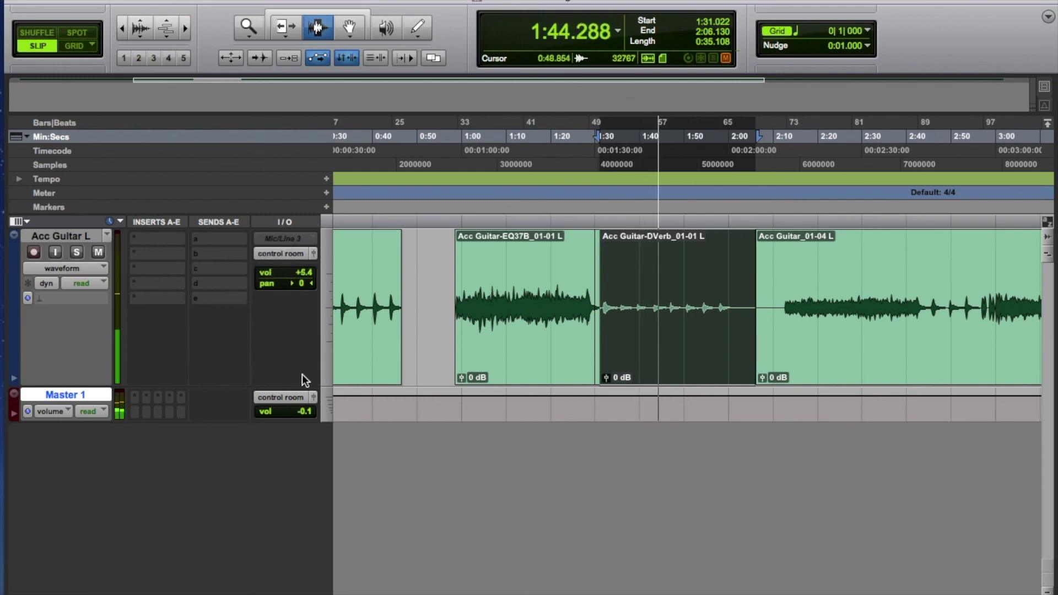
key(space)
key(space)
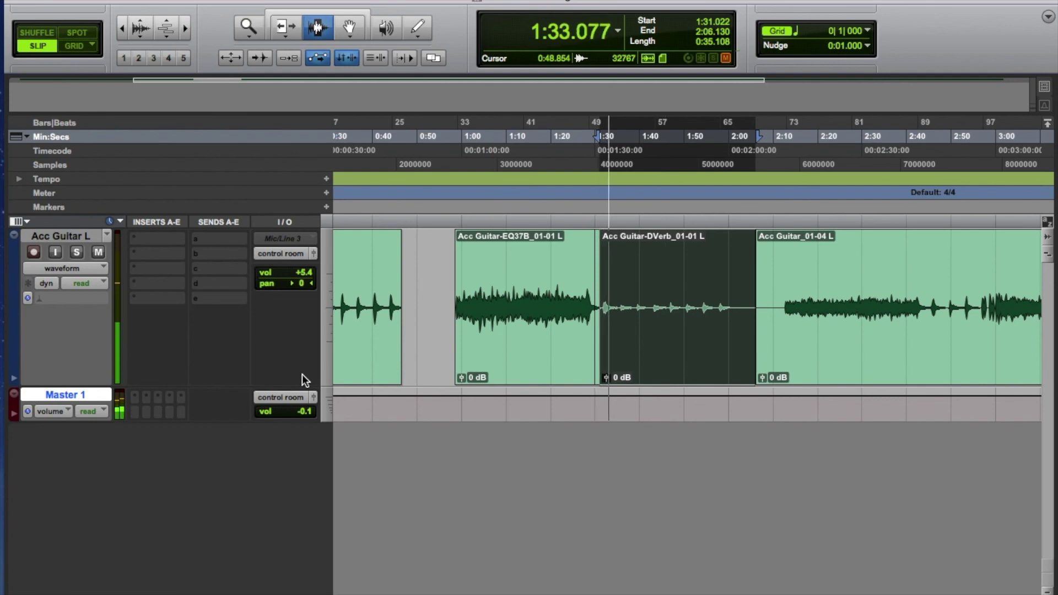
key(space)
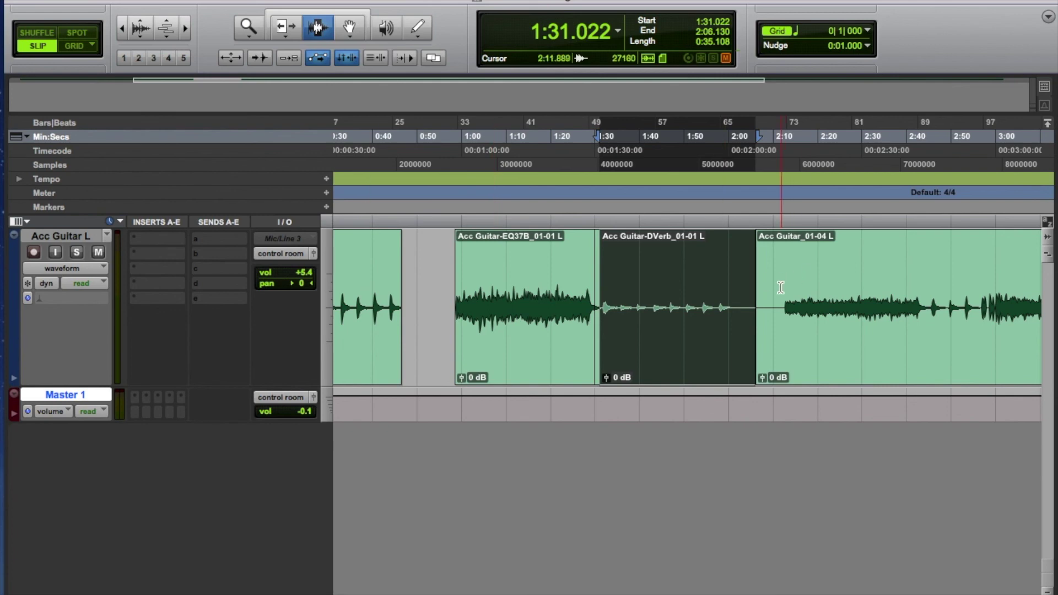
Step: Select the Acc Guitar_01-04 L section from about 2:12.6 to 2:43.7 and render the AudioSuite Reverse process onto it
drag(785, 309, 926, 318)
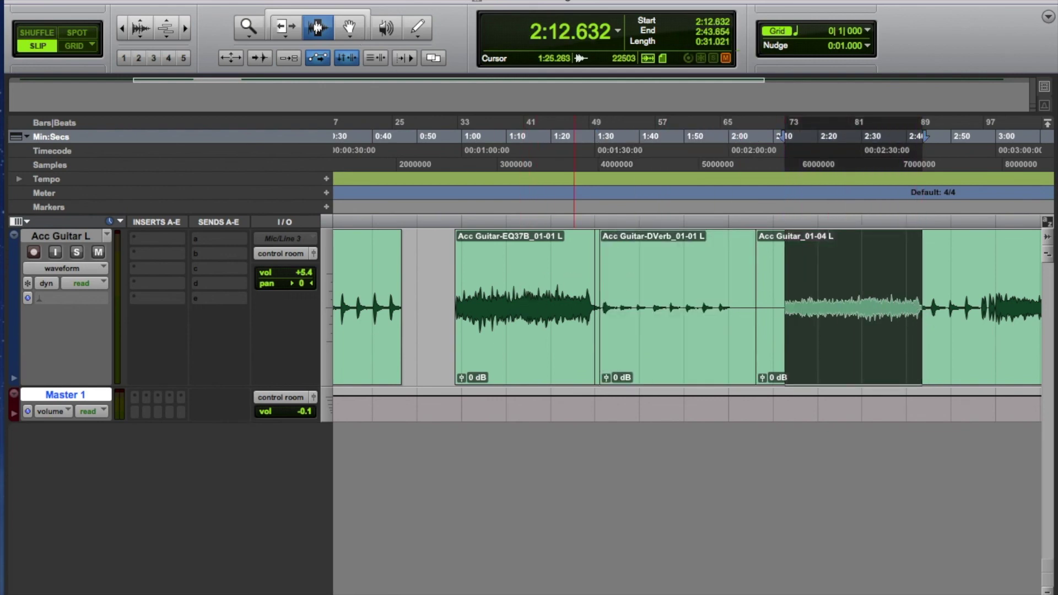
click(363, 0)
mouse_move(398, 137)
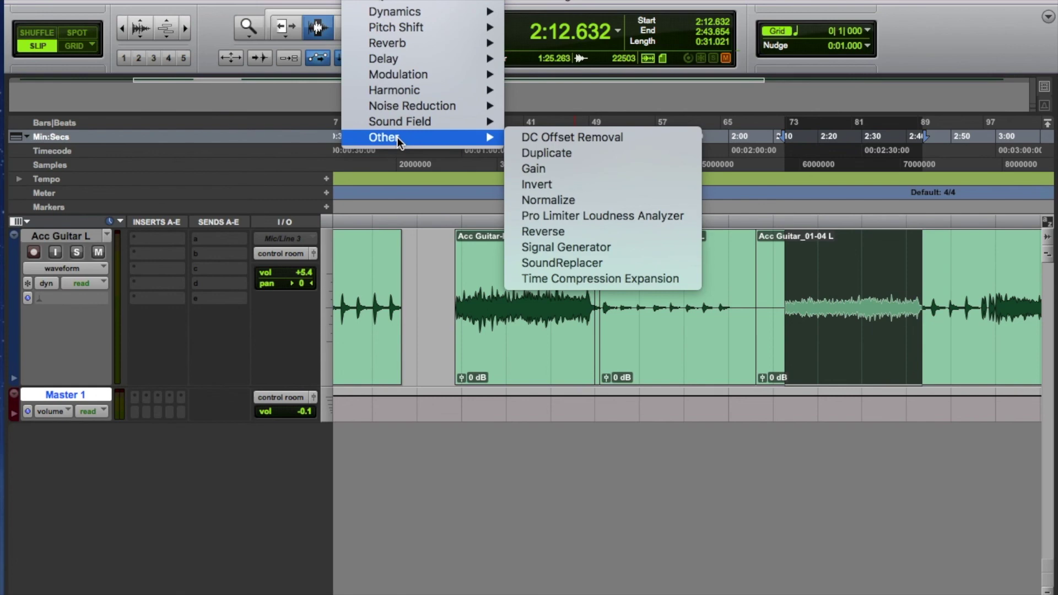
click(570, 235)
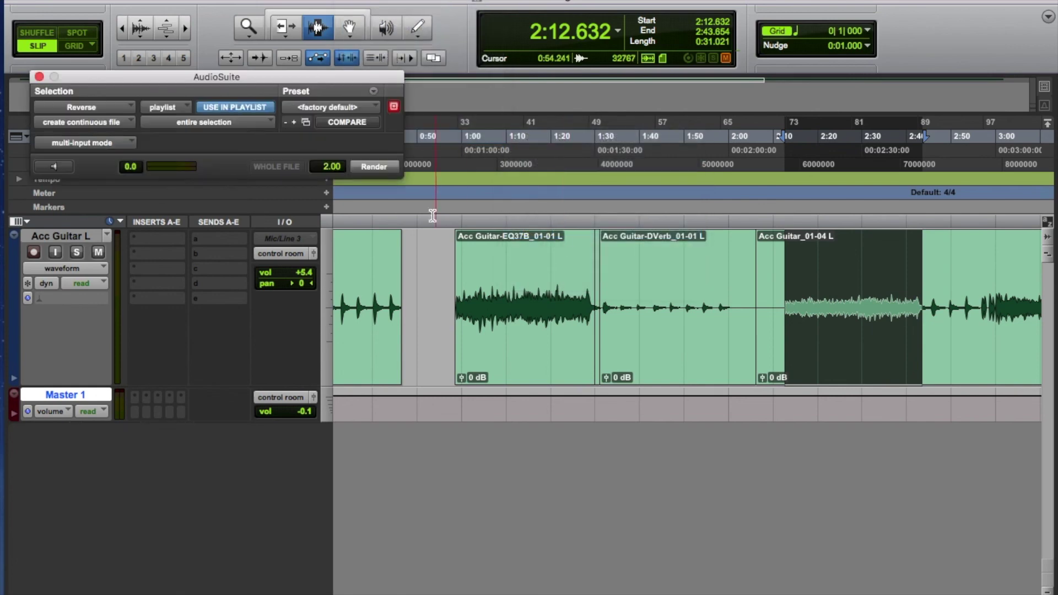
click(377, 167)
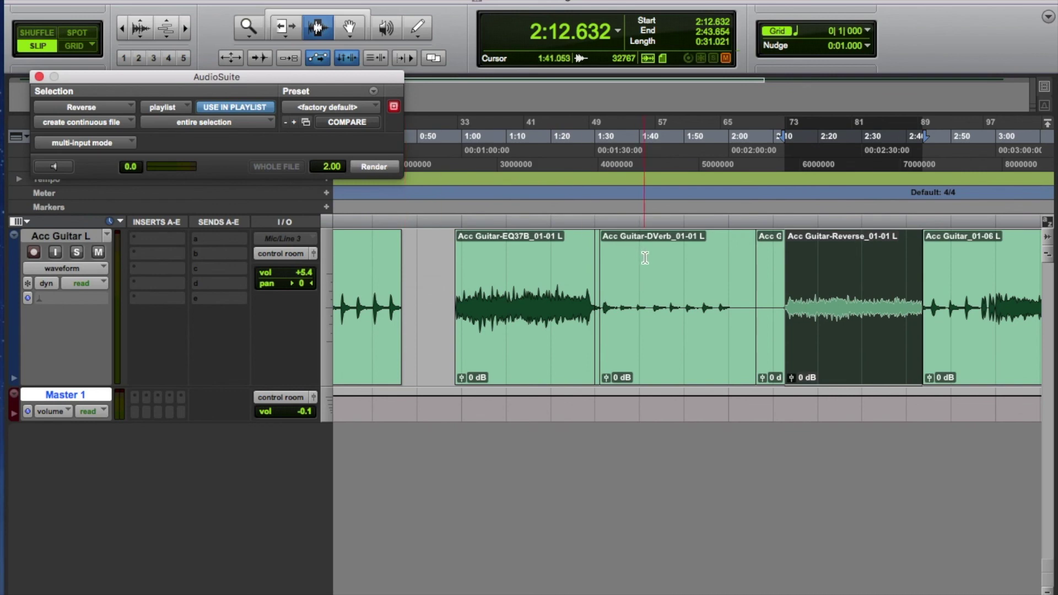
Step: Play the start of the reversed guitar clip, stop playback, and close the AudioSuite Reverse window
key(space)
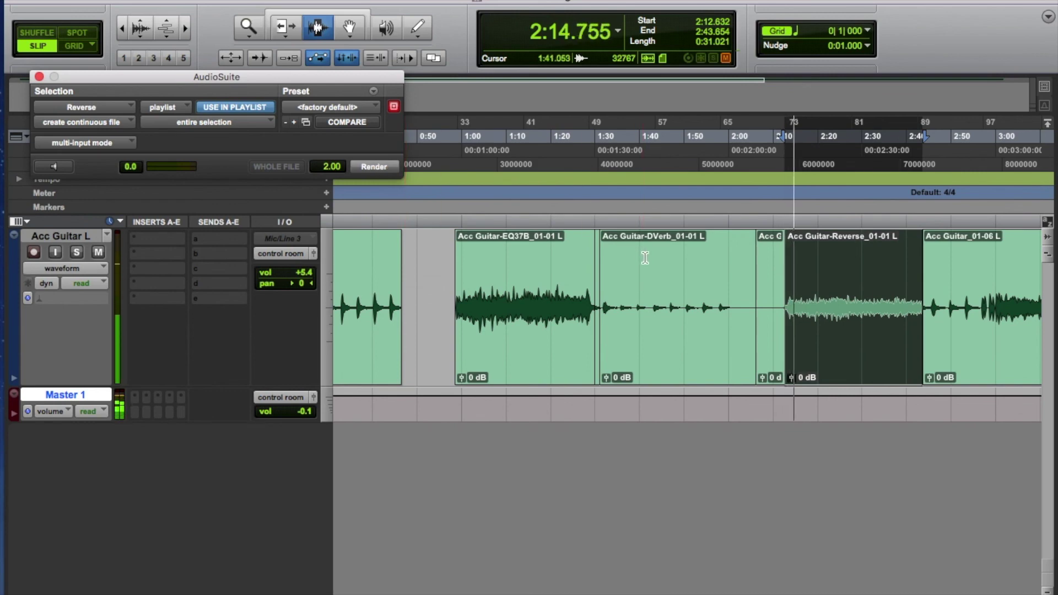
key(space)
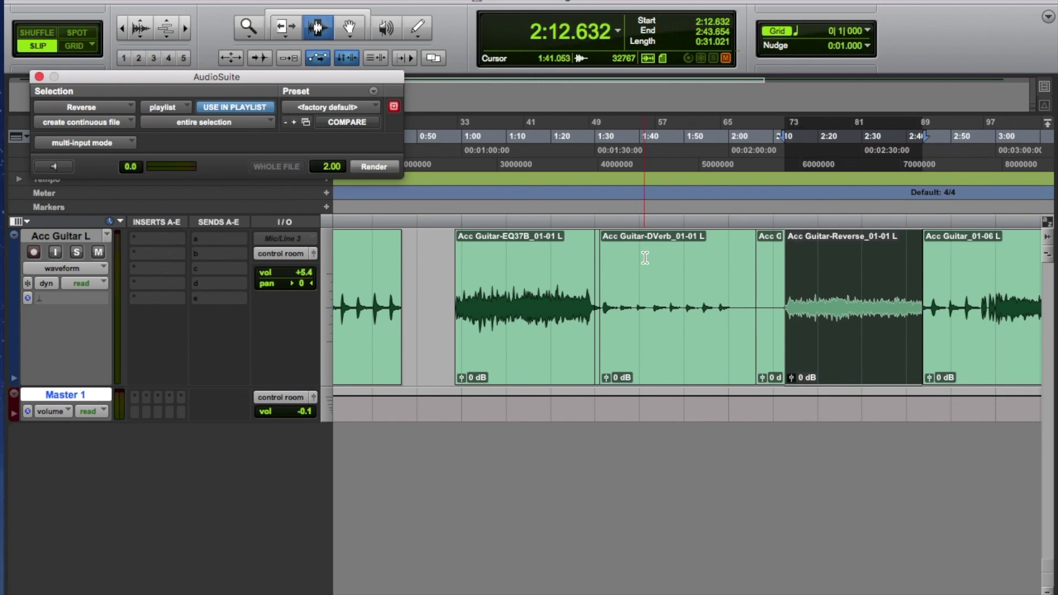
click(40, 76)
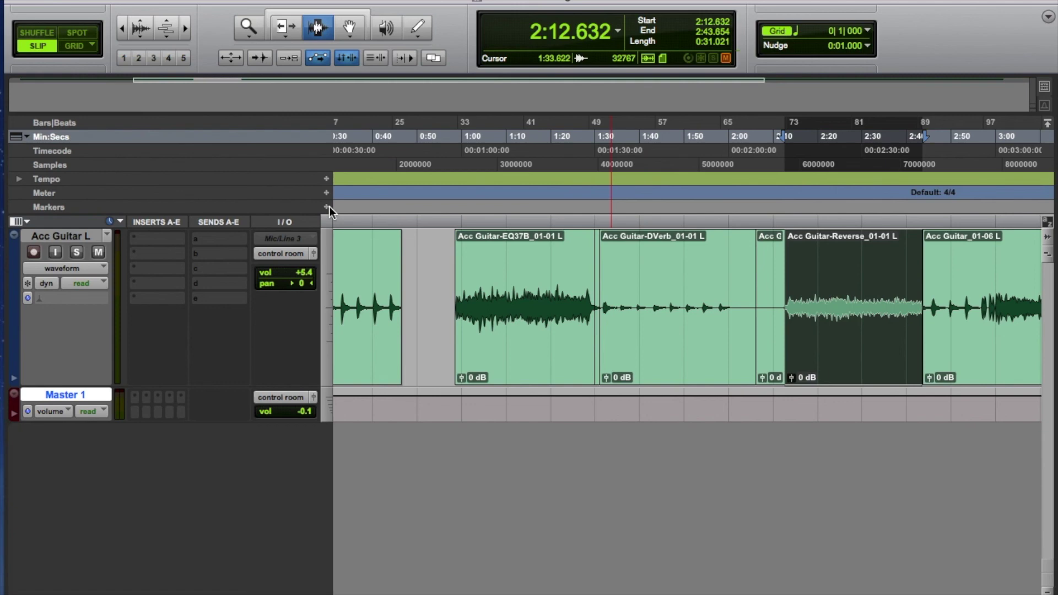